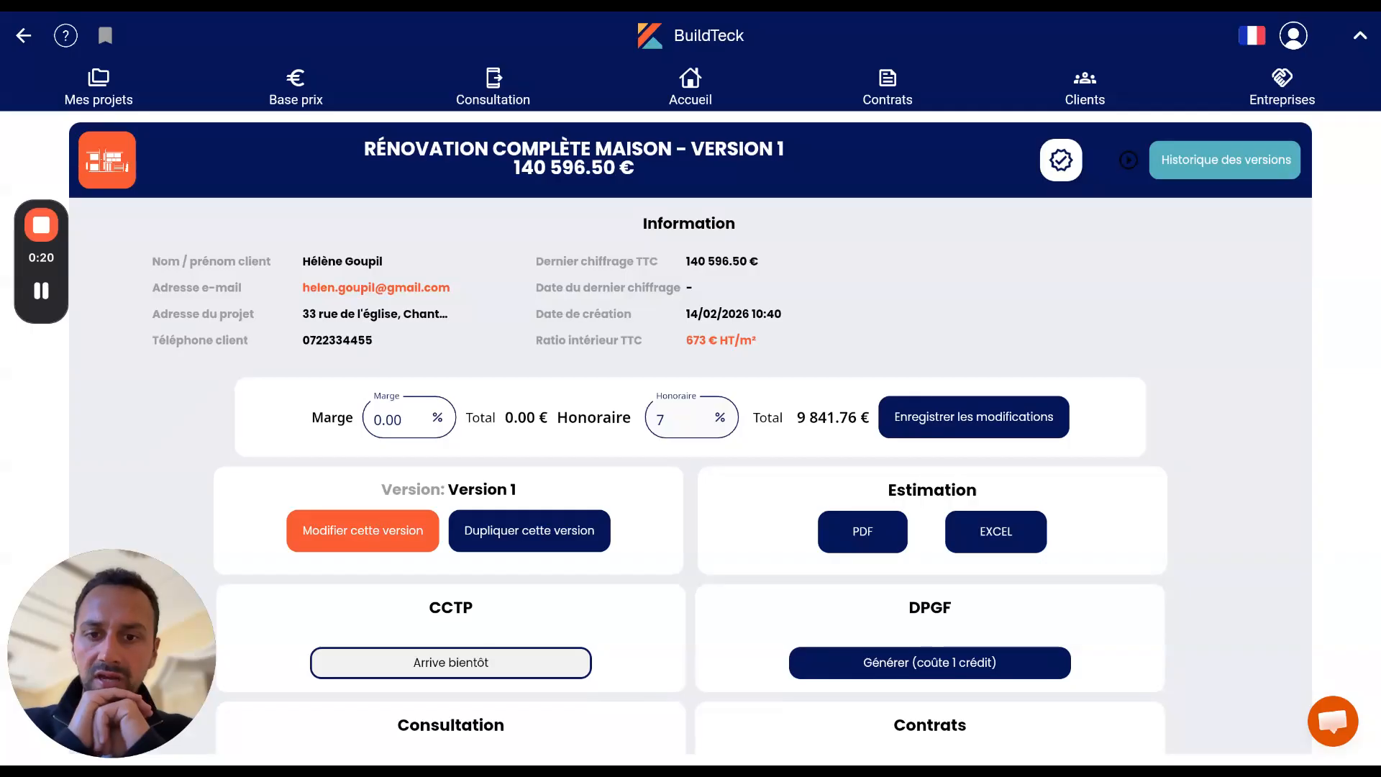
{"action": "scroll", "coordinate": [689, 438], "scroll_direction": "down", "scroll_amount": 3}
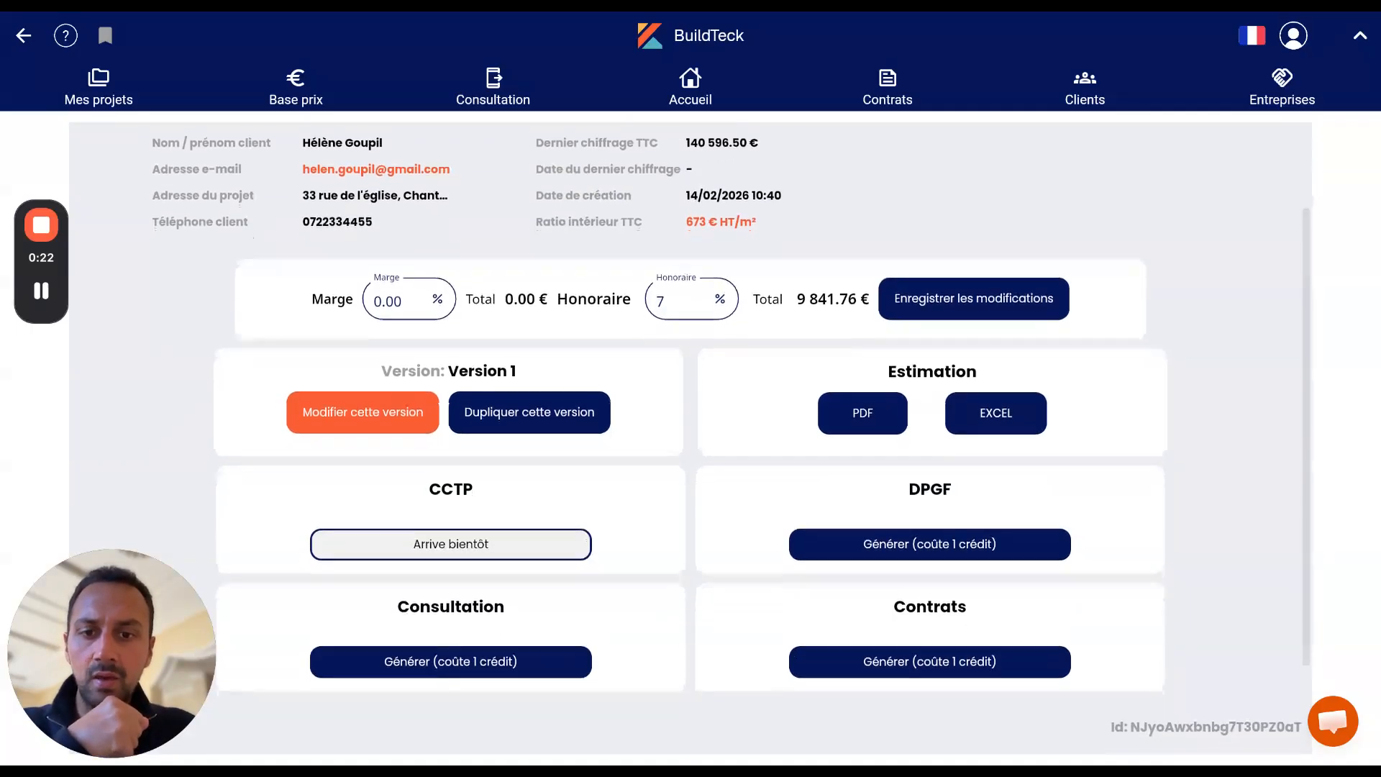
{"action": "scroll", "coordinate": [689, 438], "scroll_direction": "up", "scroll_amount": 1}
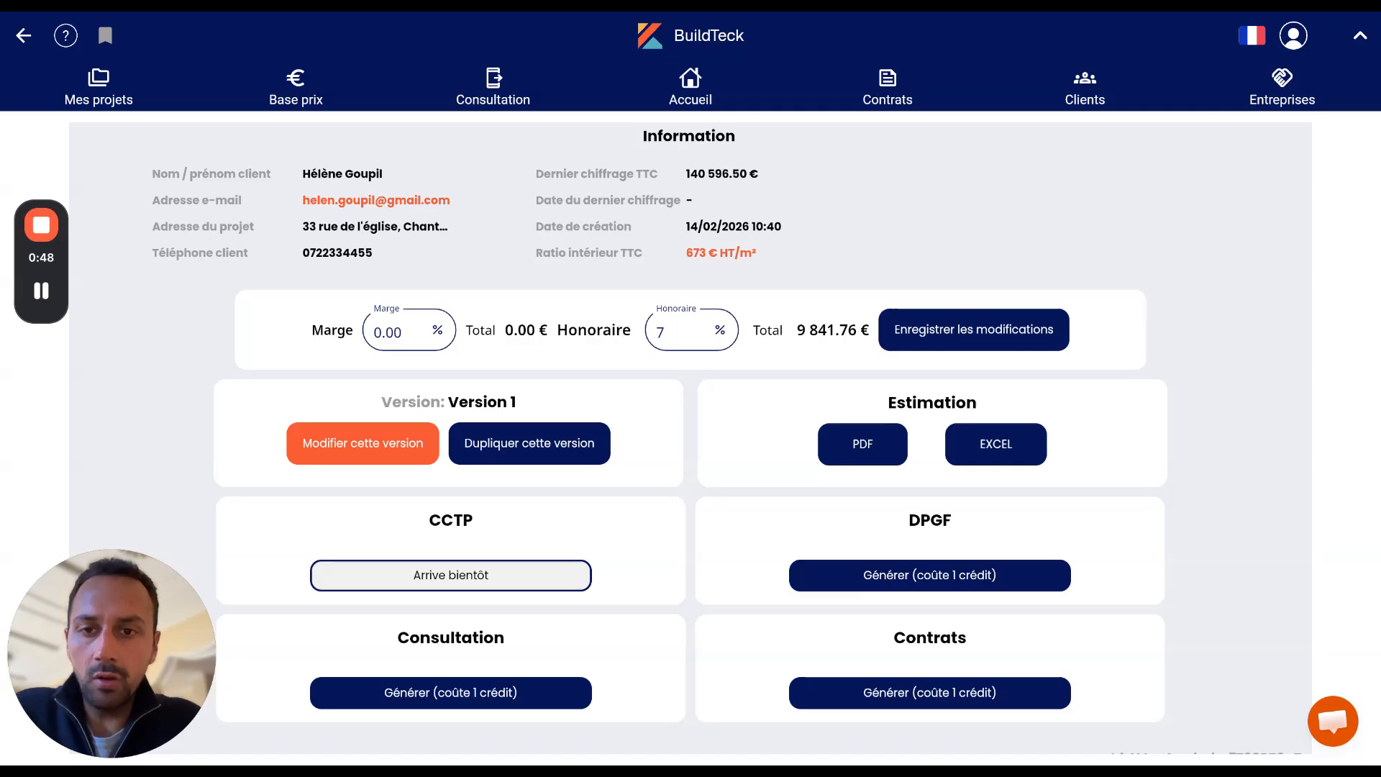
{"action": "scroll", "coordinate": [691, 353], "scroll_direction": "up", "scroll_amount": 2}
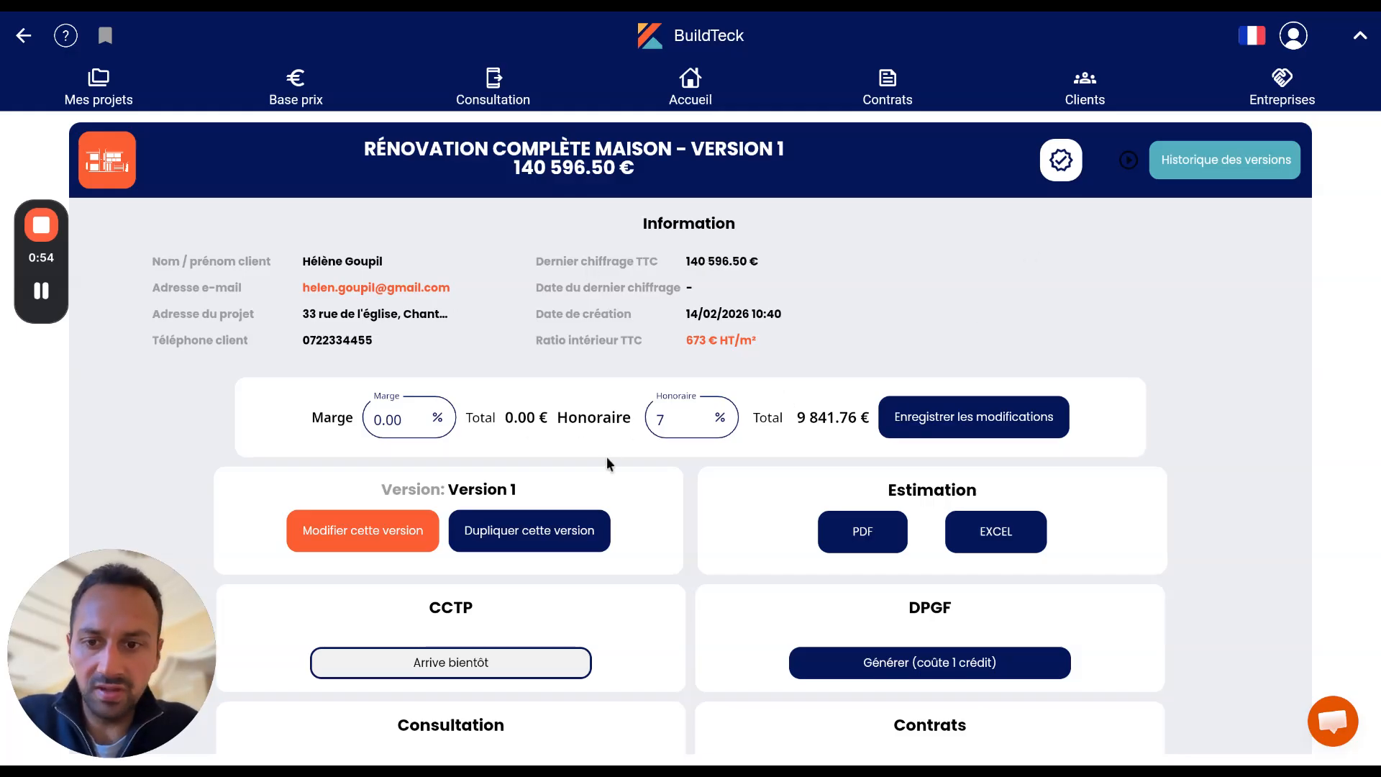
{"action": "scroll", "coordinate": [632, 573], "scroll_direction": "down", "scroll_amount": 2}
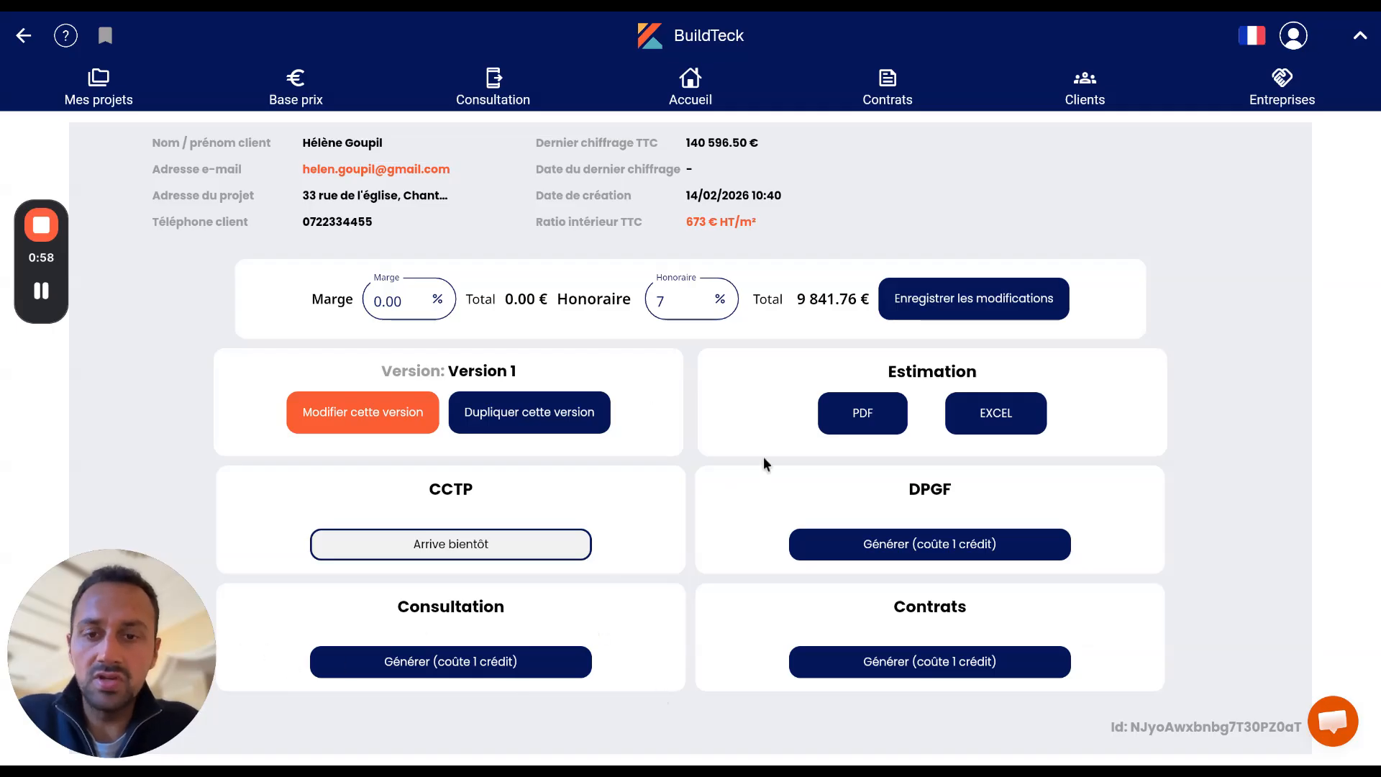
{"action": "left_click", "coordinate": [457, 662]}
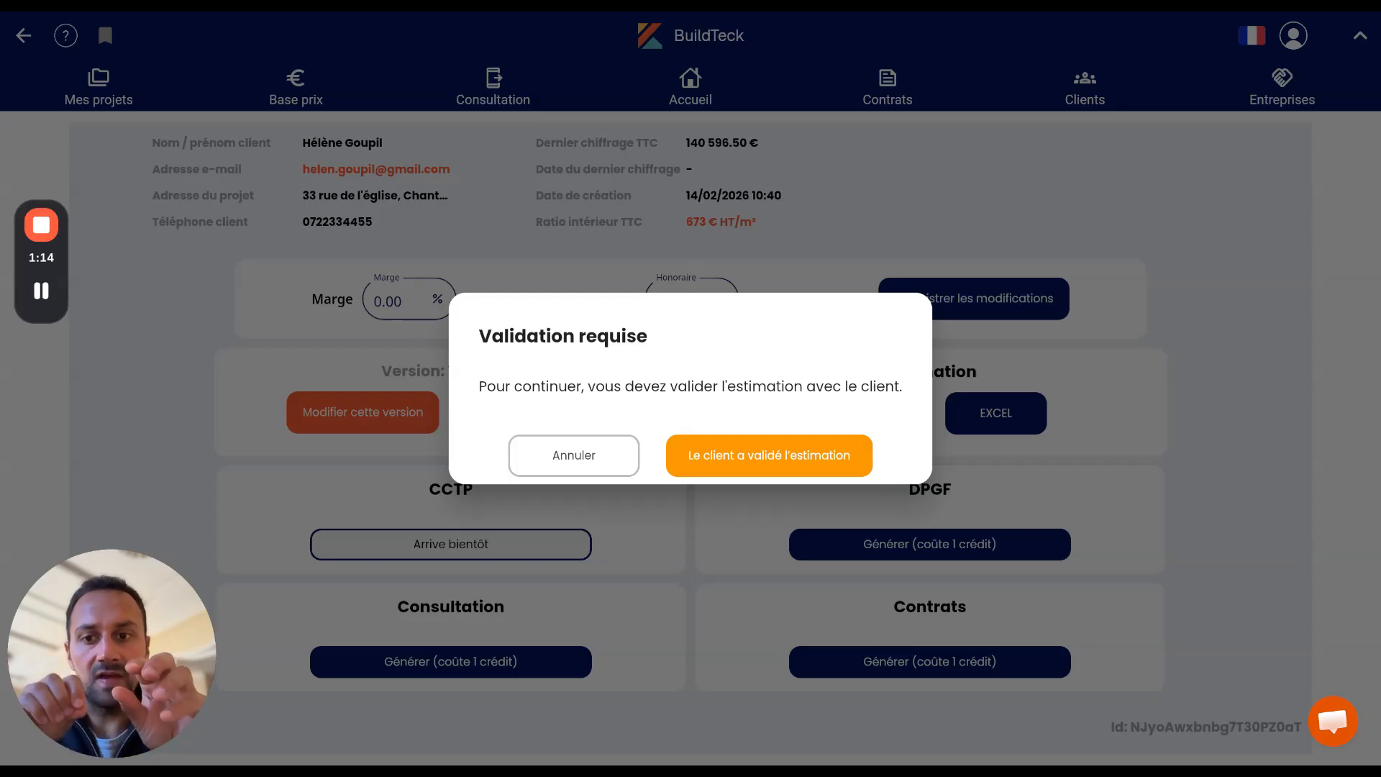
{"action": "left_click", "coordinate": [594, 460]}
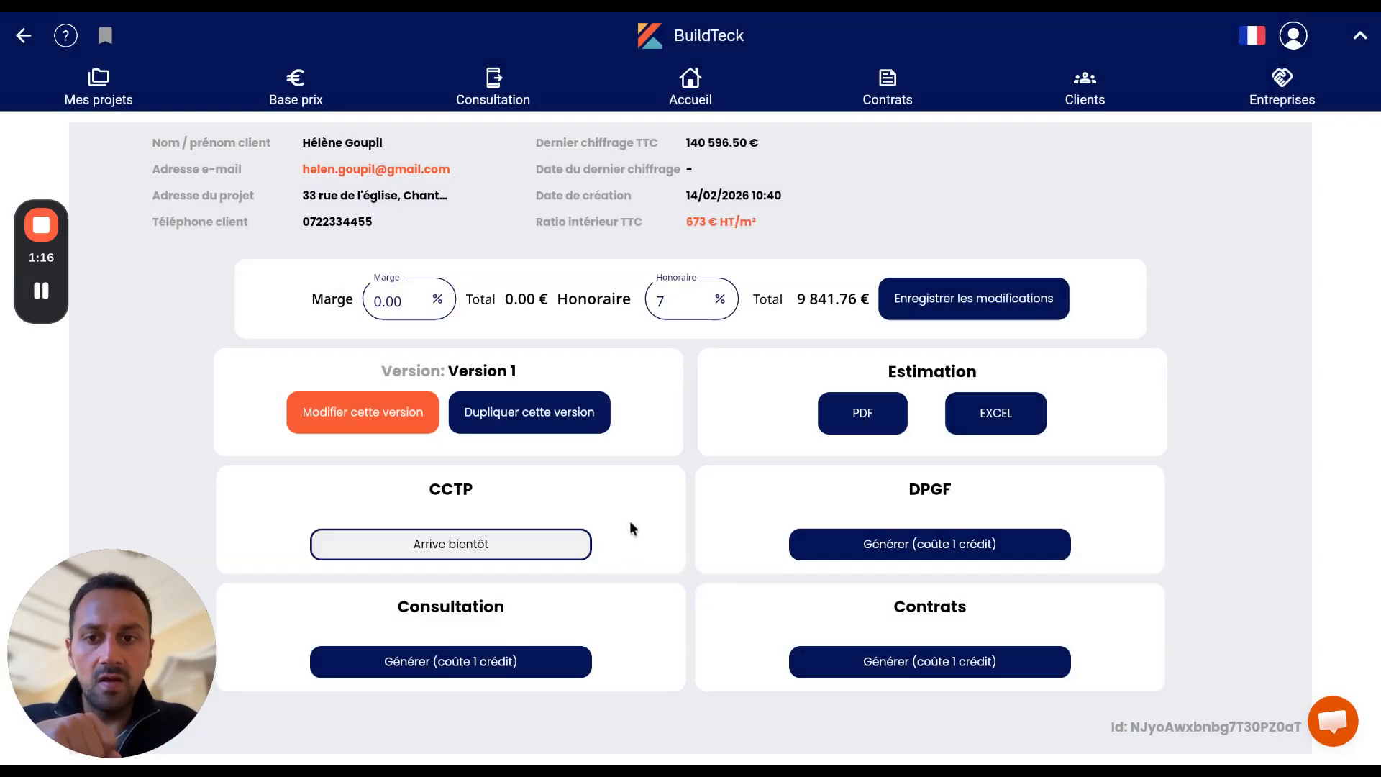
Step: Start generating the consultation, confirming that the client has validated the estimation and accepting the 1-credit cost
{"action": "scroll", "coordinate": [645, 533], "scroll_direction": "up", "scroll_amount": 2}
{"action": "scroll", "coordinate": [620, 595], "scroll_direction": "down", "scroll_amount": 2}
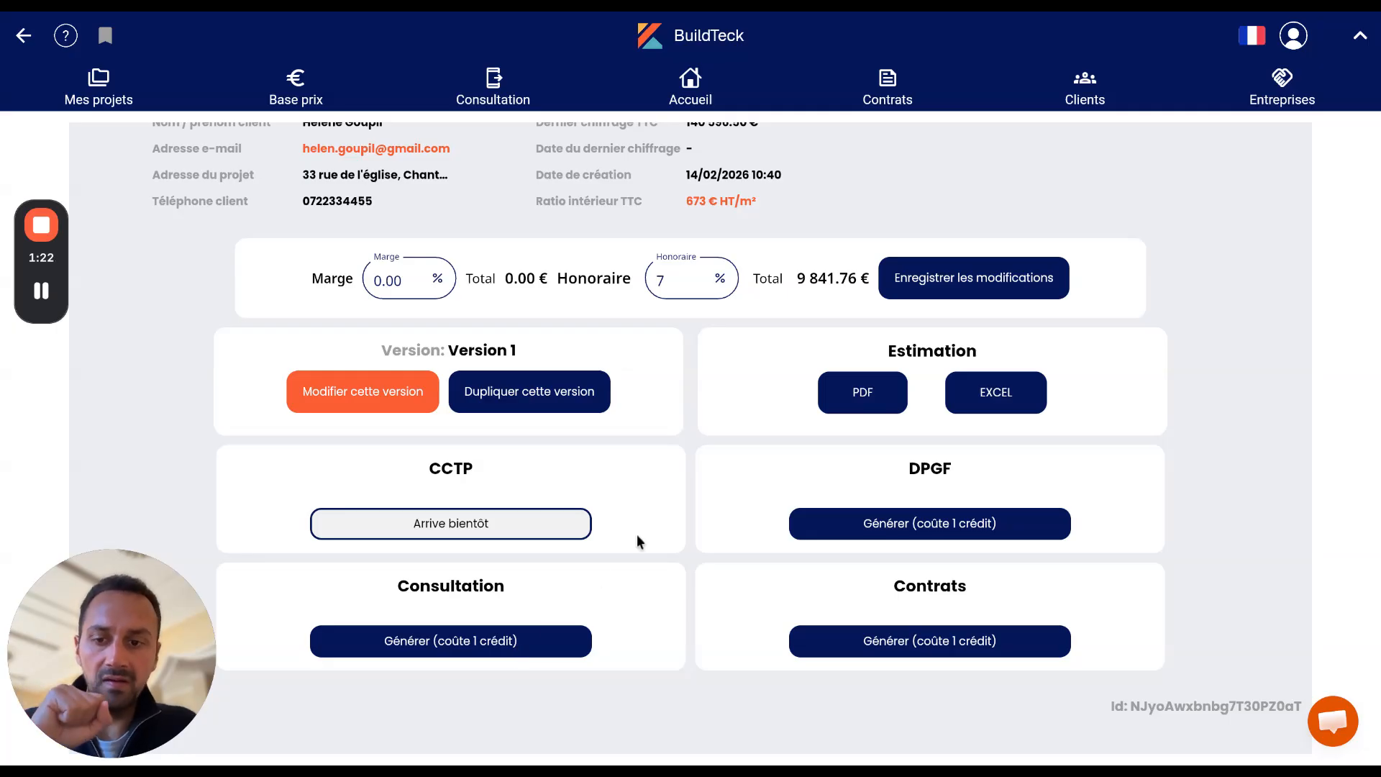
{"action": "left_click", "coordinate": [492, 655]}
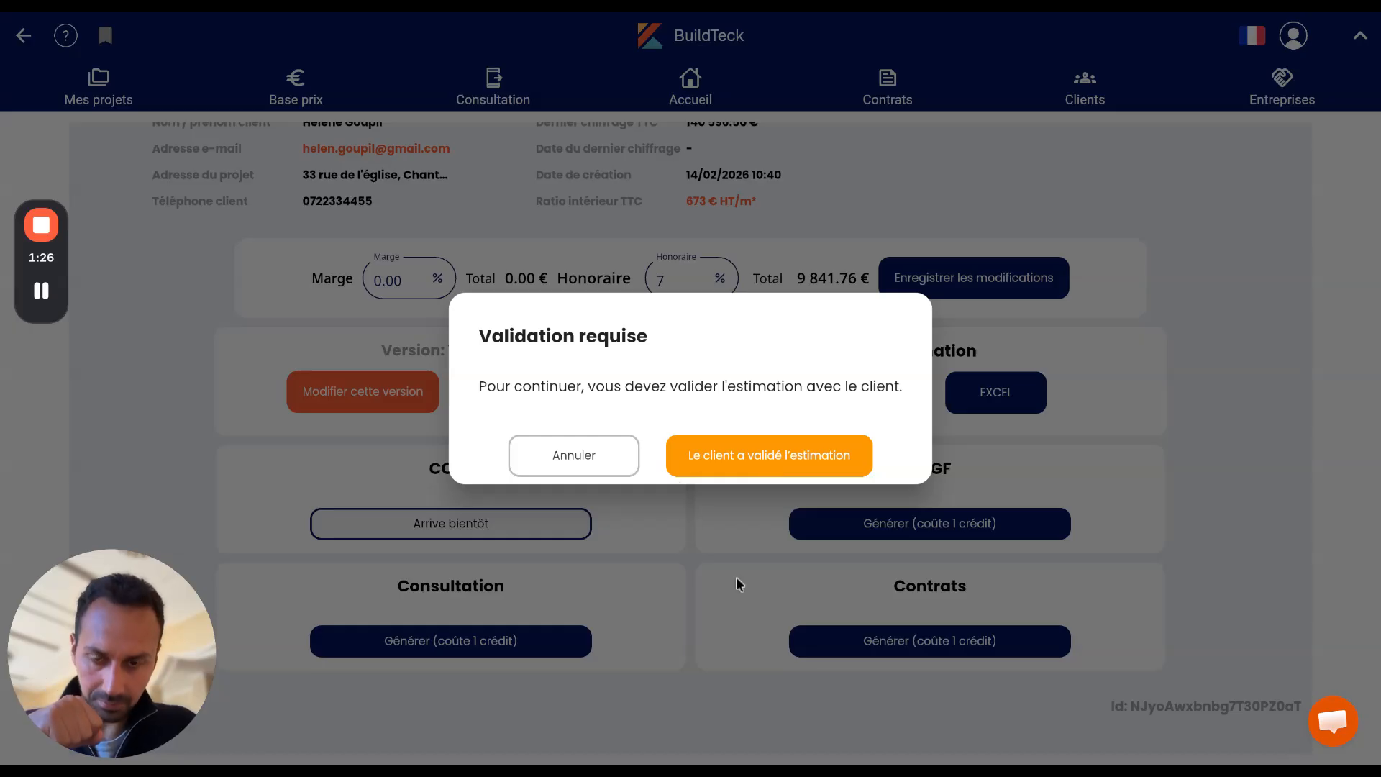
{"action": "left_click", "coordinate": [765, 454]}
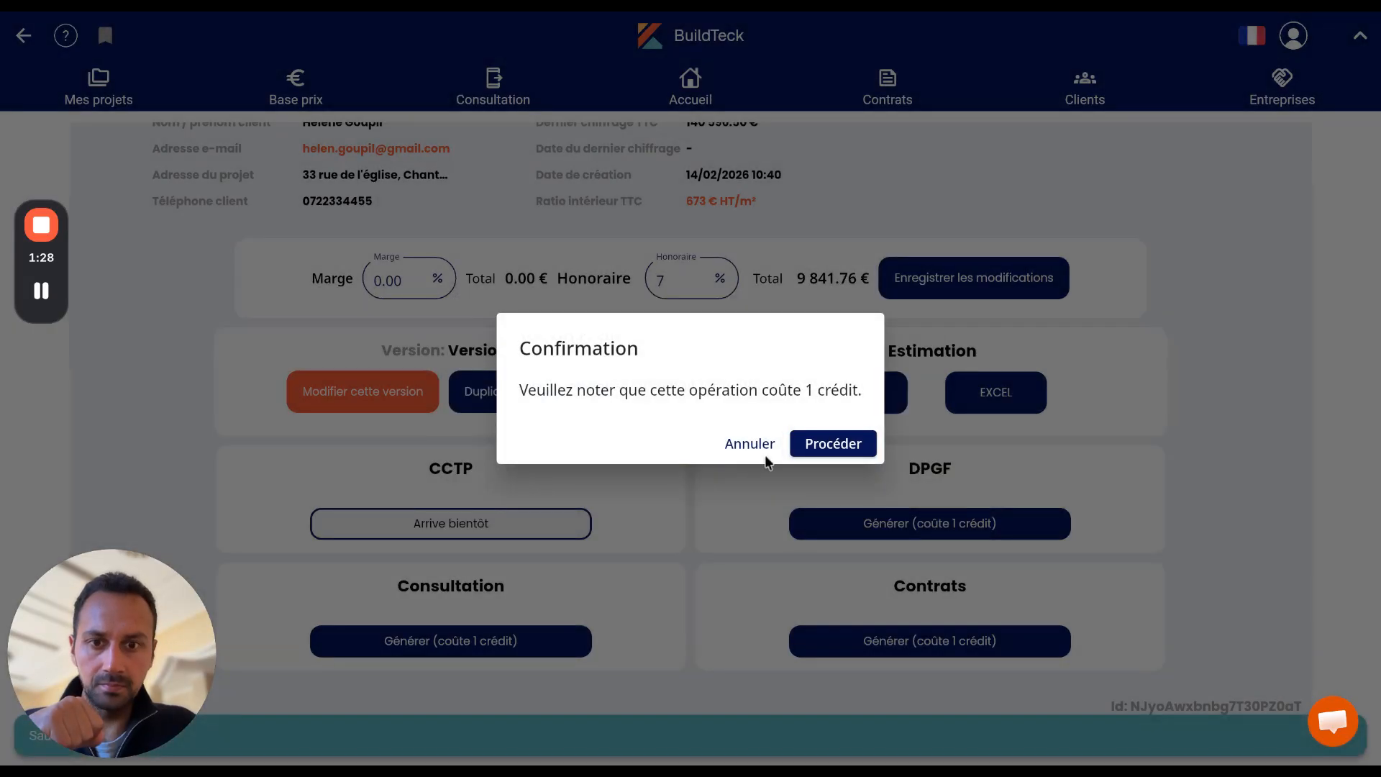
{"action": "left_click", "coordinate": [828, 448]}
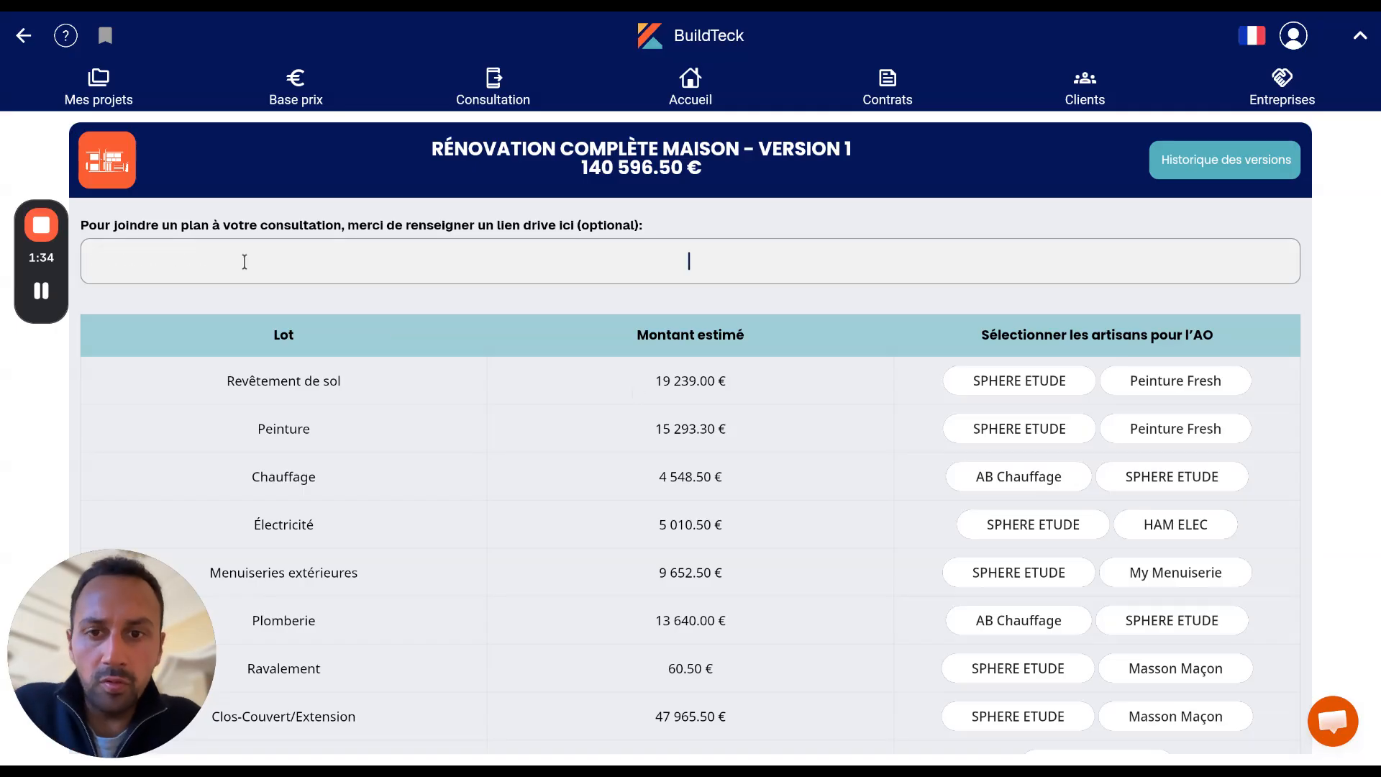
Step: Fill in the optional plan link for the consultation with "lien drive avec les plans"
{"action": "type", "text": "lien drive aved"}
{"action": "key", "text": "BackSpace"}
{"action": "type", "text": "c ld"}
{"action": "key", "text": "BackSpace"}
{"action": "type", "text": "es plans"}
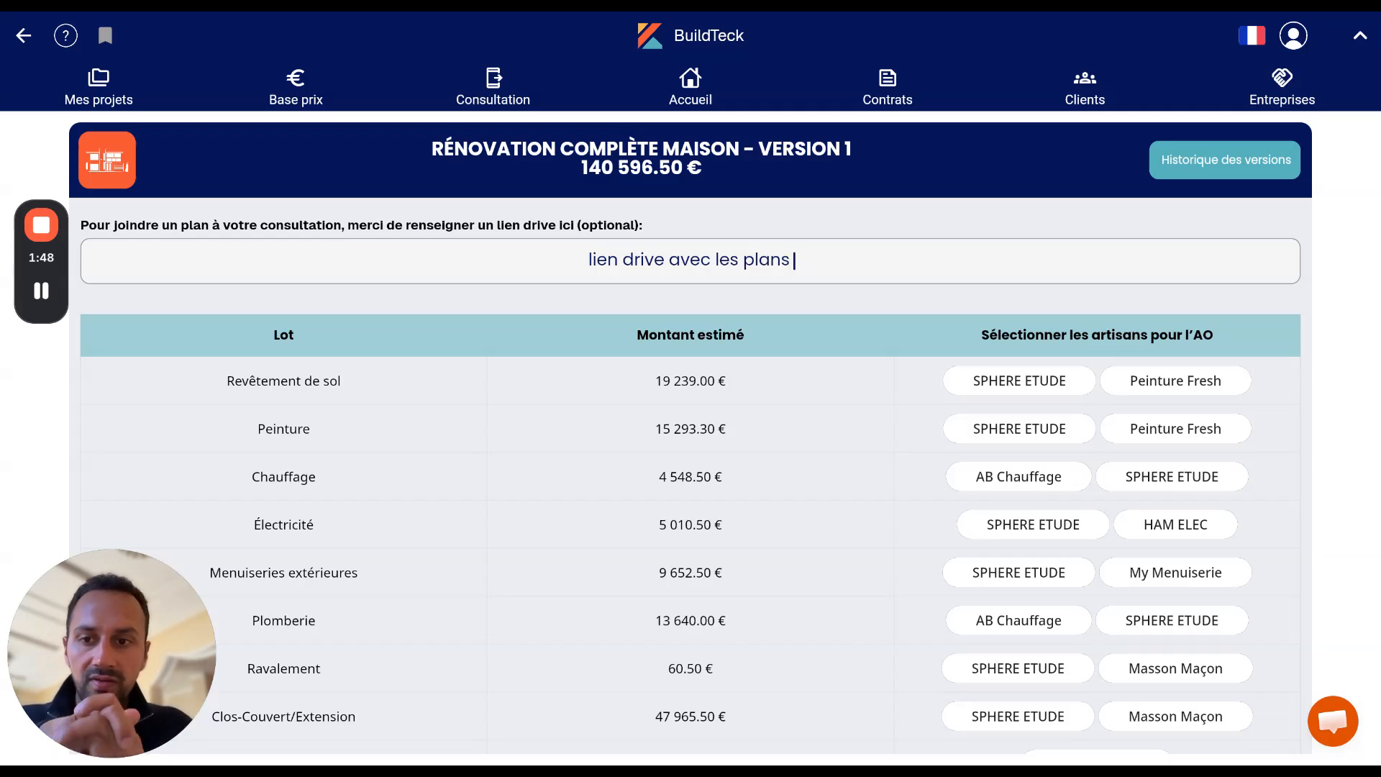
Step: Select SPHERE ETUDE and Peinture Fresh for Revêtement de sol and Peinture, and AB Chauffage and SPHERE ETUDE for Chauffage
{"action": "scroll", "coordinate": [675, 473], "scroll_direction": "down", "scroll_amount": 2}
{"action": "left_click_drag", "start_coordinate": [185, 581], "coordinate": [1340, 55]}
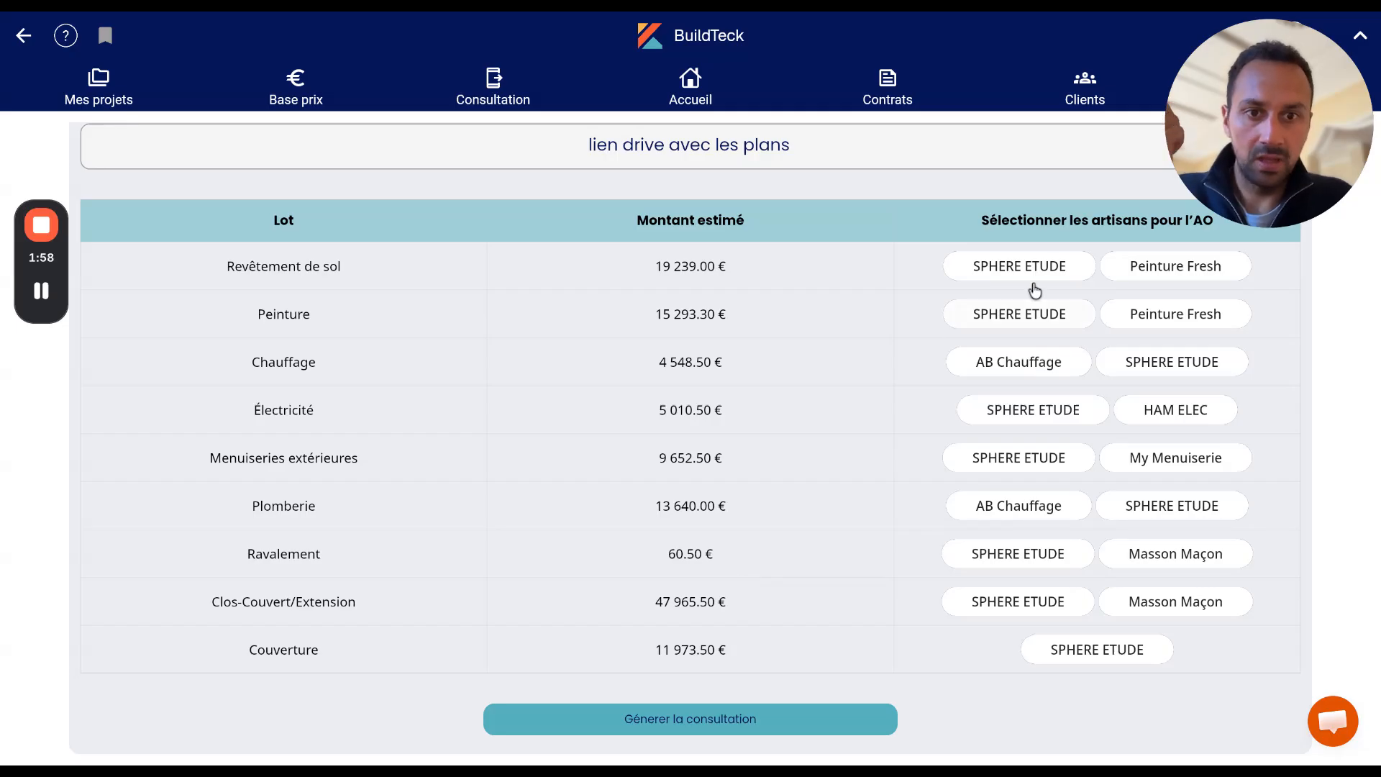
{"action": "left_click", "coordinate": [1058, 267]}
{"action": "left_click", "coordinate": [1187, 271]}
{"action": "left_click", "coordinate": [1072, 316]}
{"action": "left_click", "coordinate": [1144, 318]}
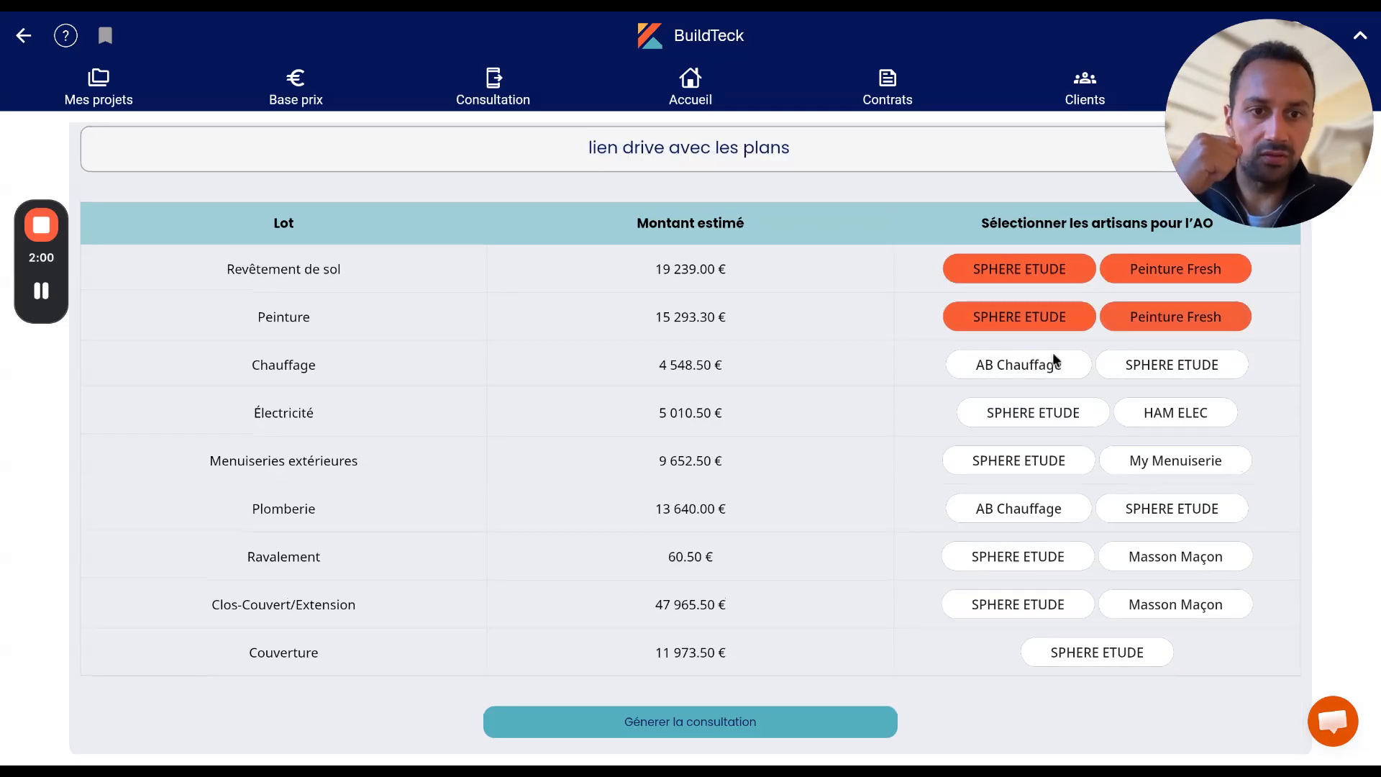
{"action": "left_click", "coordinate": [1051, 365]}
{"action": "left_click", "coordinate": [1178, 367]}
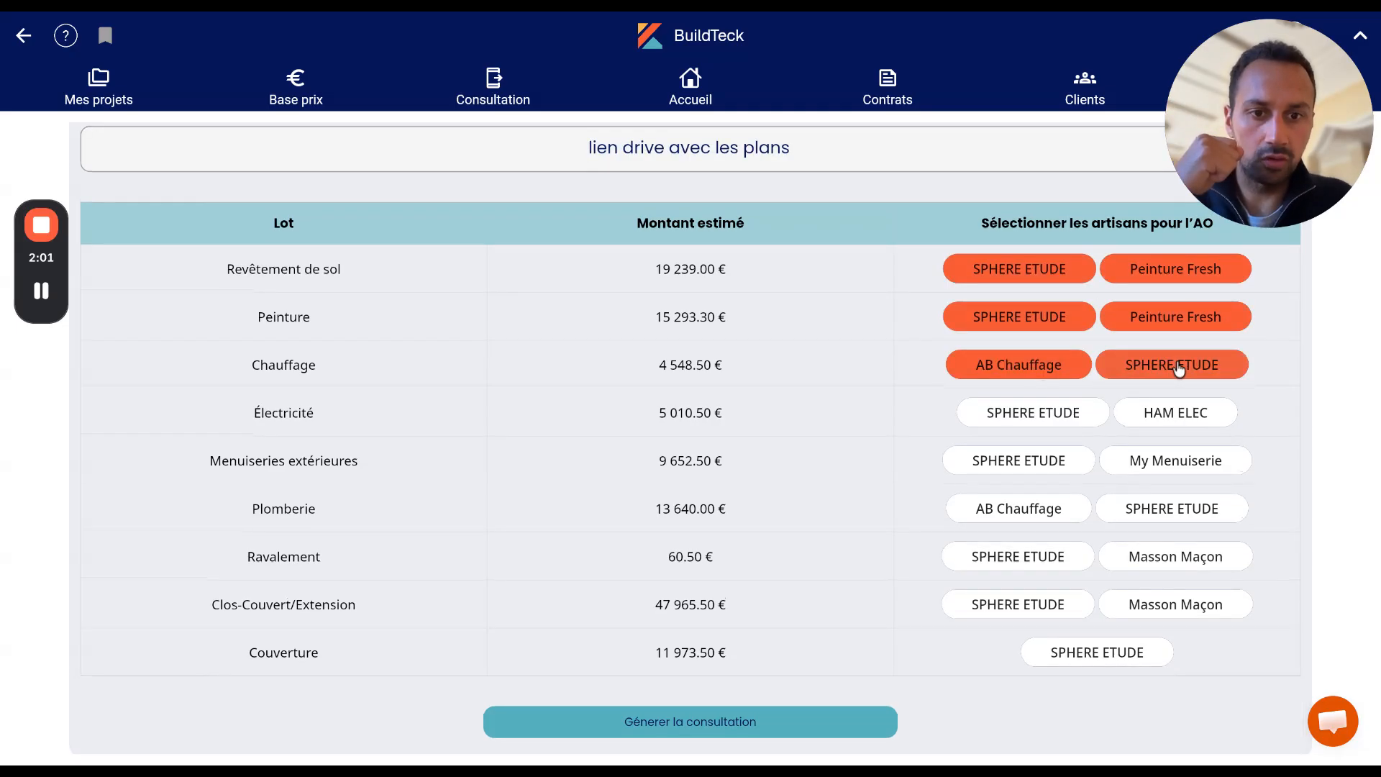
Step: Select HAM ELEC for Électricité, My Menuiserie for Menuiseries extérieures and AB Chauffage for Plomberie
{"action": "left_click", "coordinate": [1139, 424]}
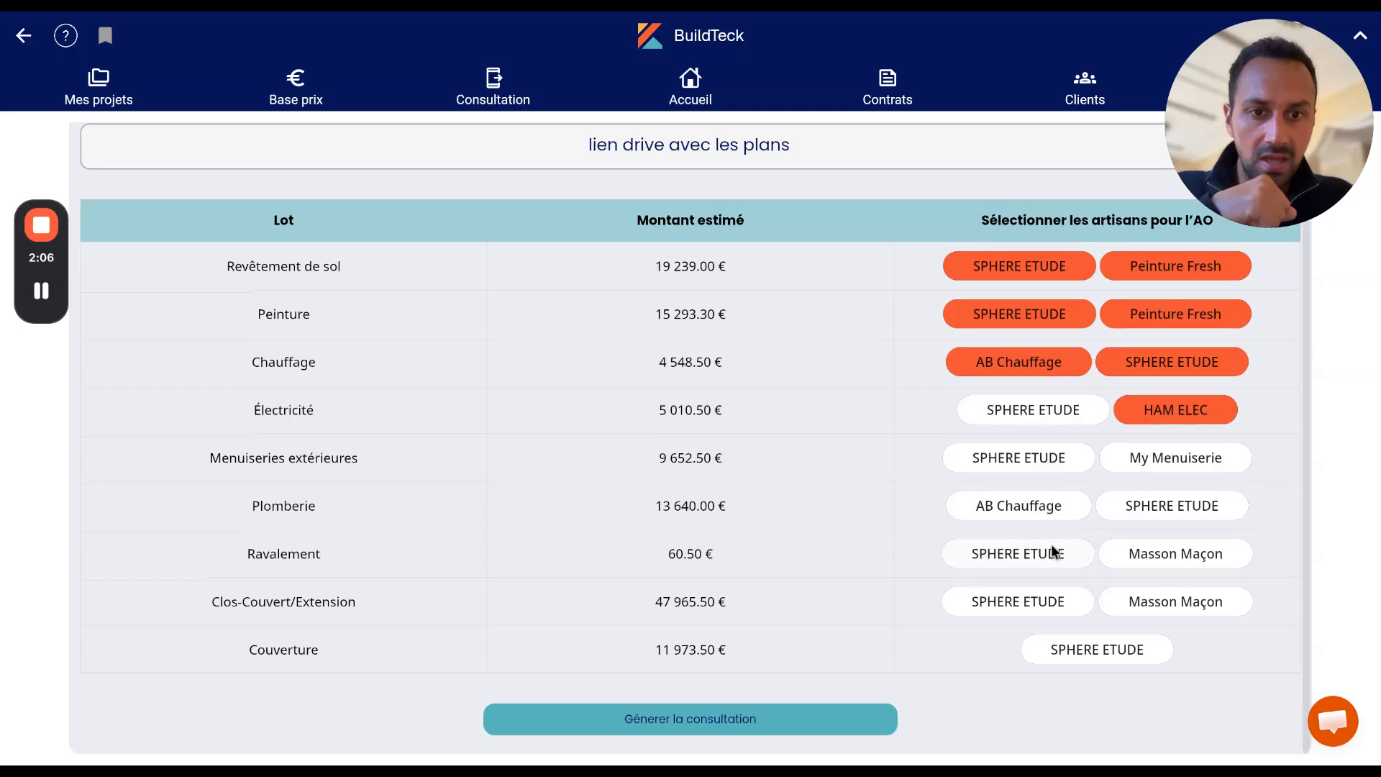
{"action": "left_click", "coordinate": [1048, 468]}
{"action": "left_click", "coordinate": [1048, 468]}
{"action": "left_click", "coordinate": [1150, 468]}
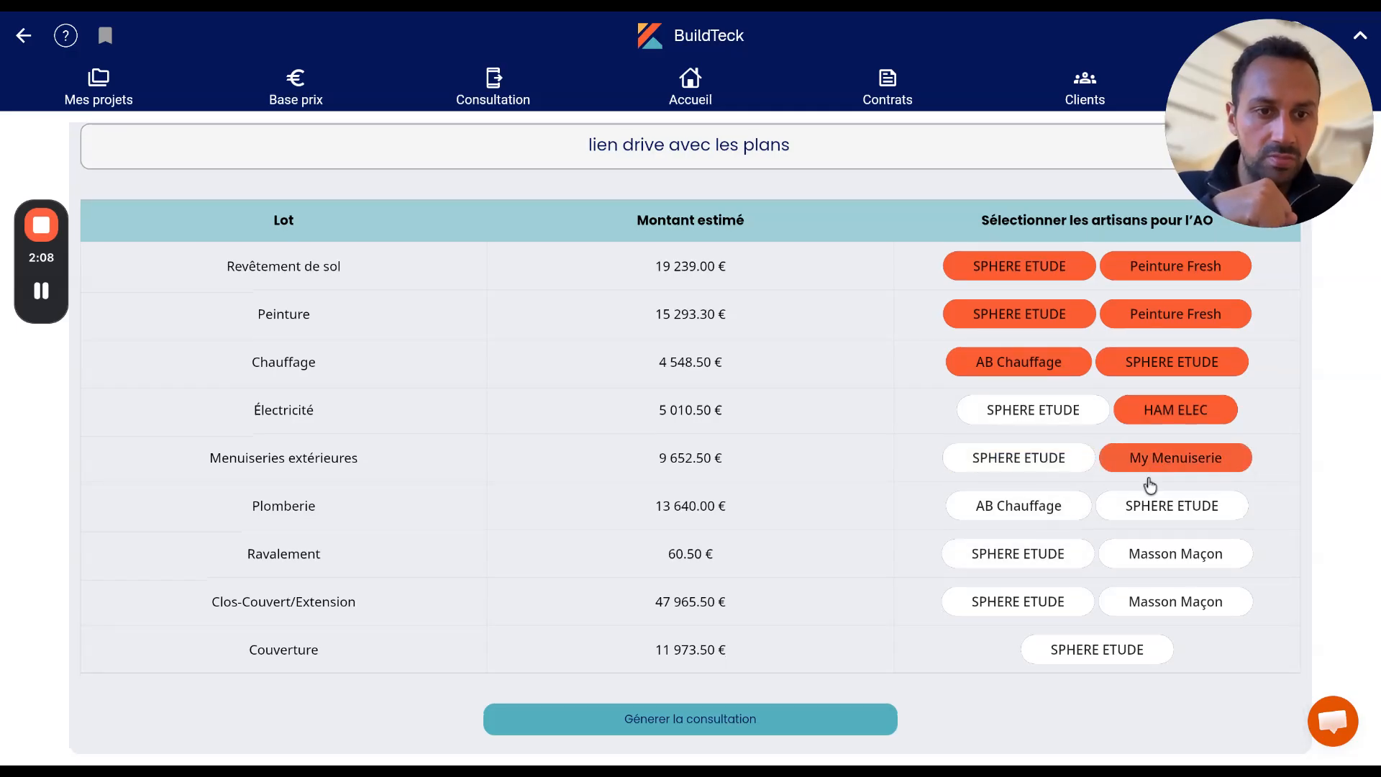
{"action": "left_click", "coordinate": [1055, 519]}
Step: Select SPHERE ETUDE and Masson Maçon for Ravalement and Clos-Couvert/Extension, SPHERE ETUDE for Couverture, and generate the consultation
{"action": "left_click", "coordinate": [1151, 556]}
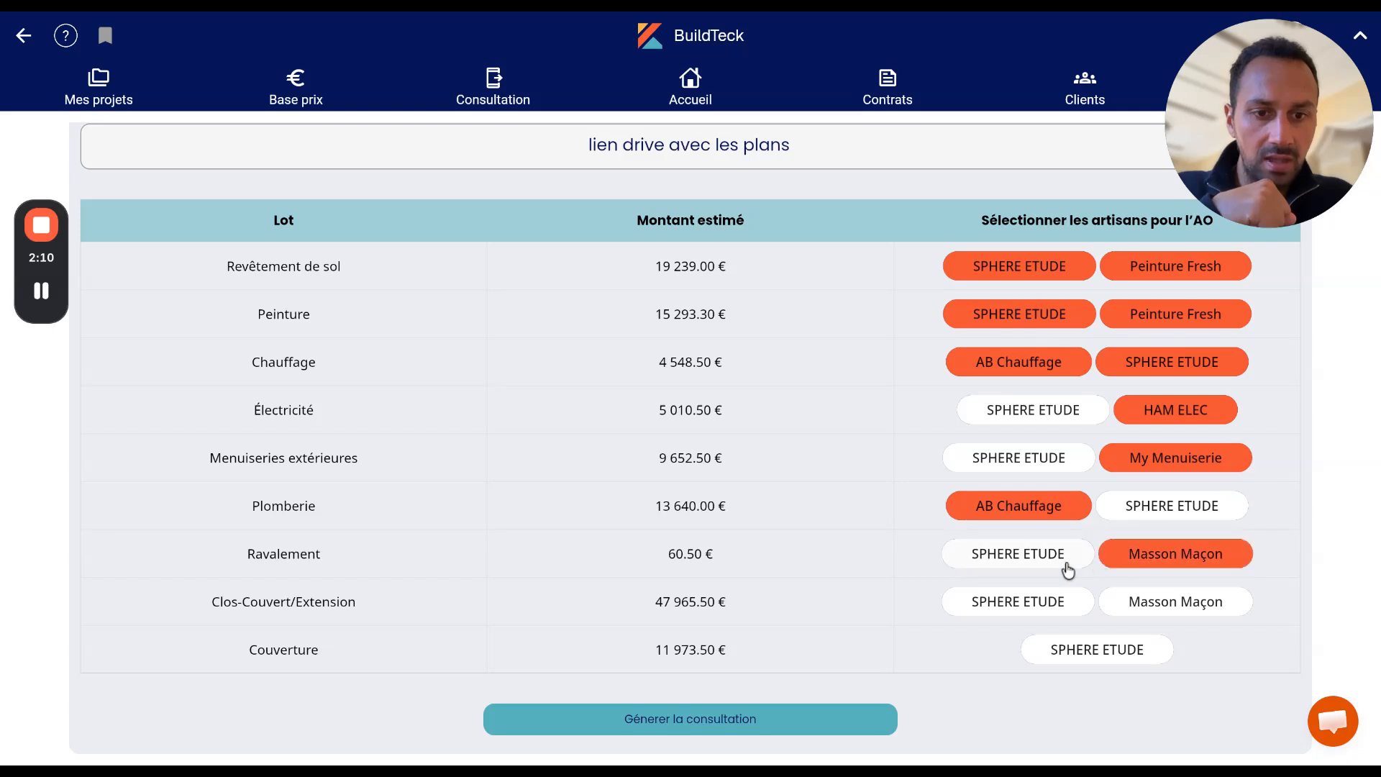
{"action": "left_click", "coordinate": [1063, 563]}
{"action": "left_click", "coordinate": [1030, 610]}
{"action": "left_click", "coordinate": [1151, 609]}
{"action": "left_click", "coordinate": [1144, 638]}
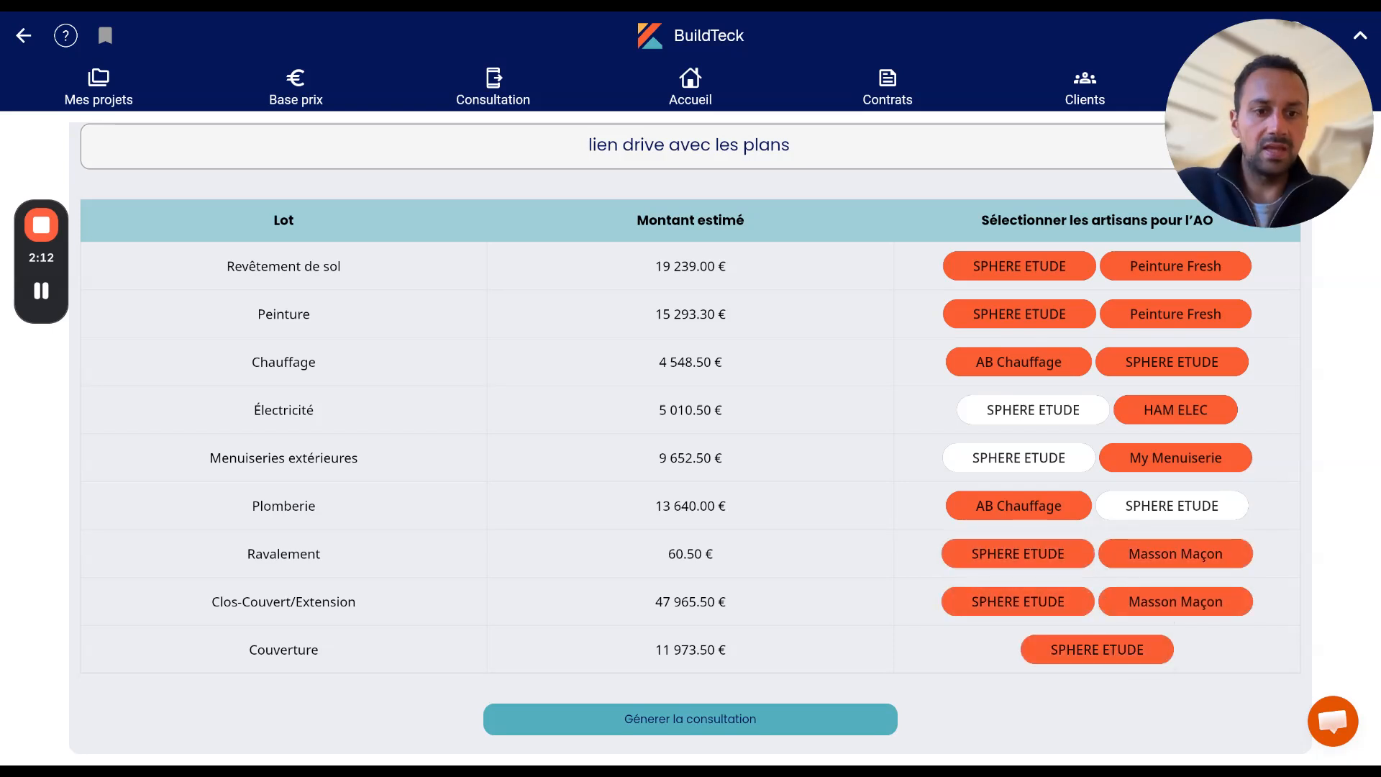
{"action": "left_click", "coordinate": [679, 731]}
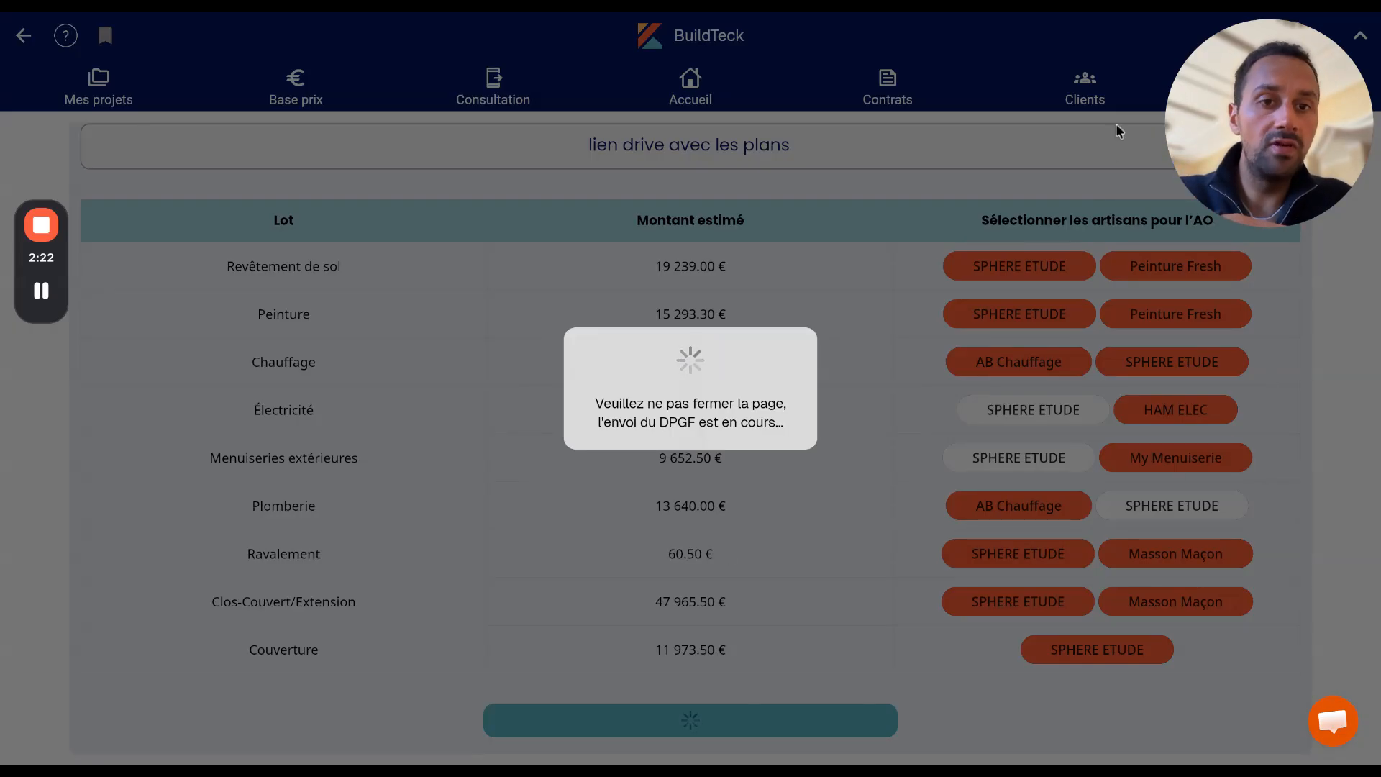
{"action": "left_click_drag", "start_coordinate": [1258, 95], "coordinate": [1267, 315]}
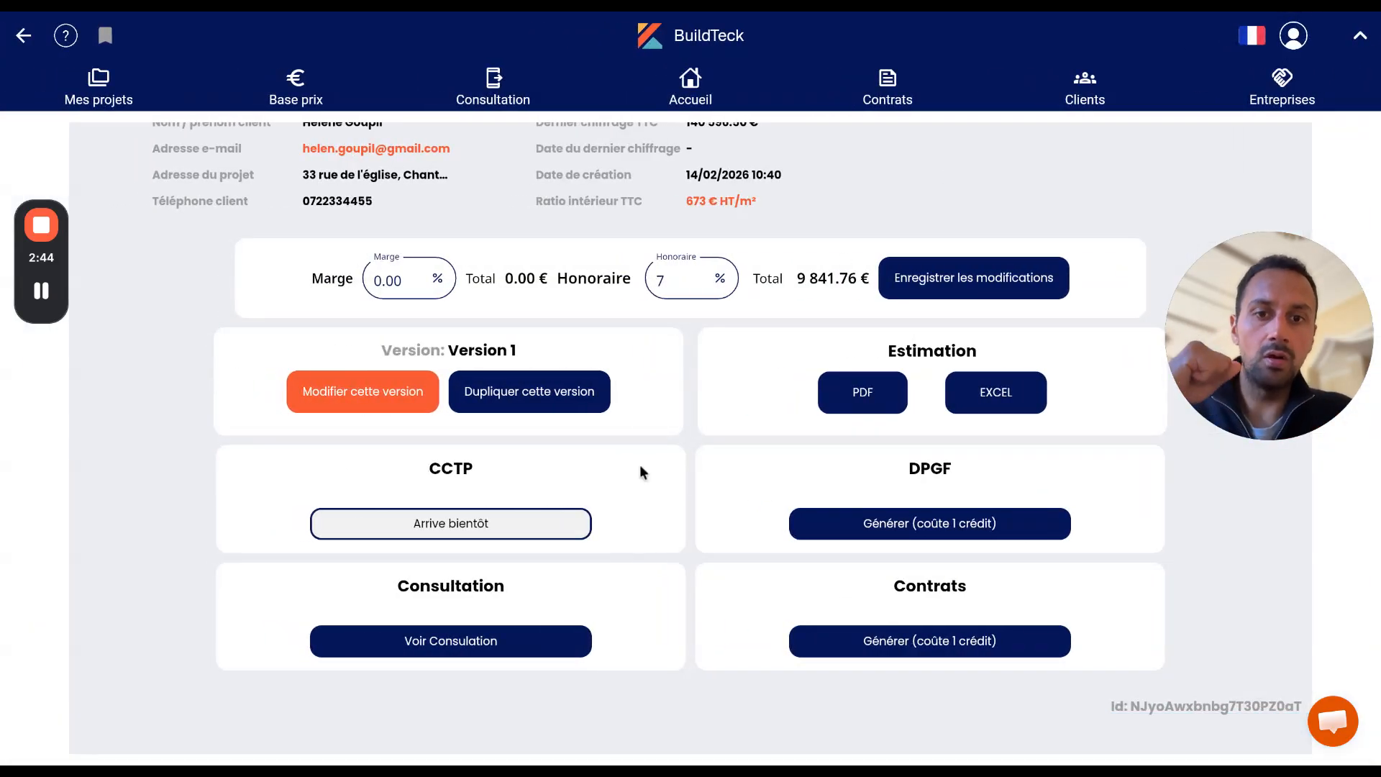
Step: Open the generated consultation and review each lot's contractors, response status, price comparison and reminder options
{"action": "left_click", "coordinate": [443, 641]}
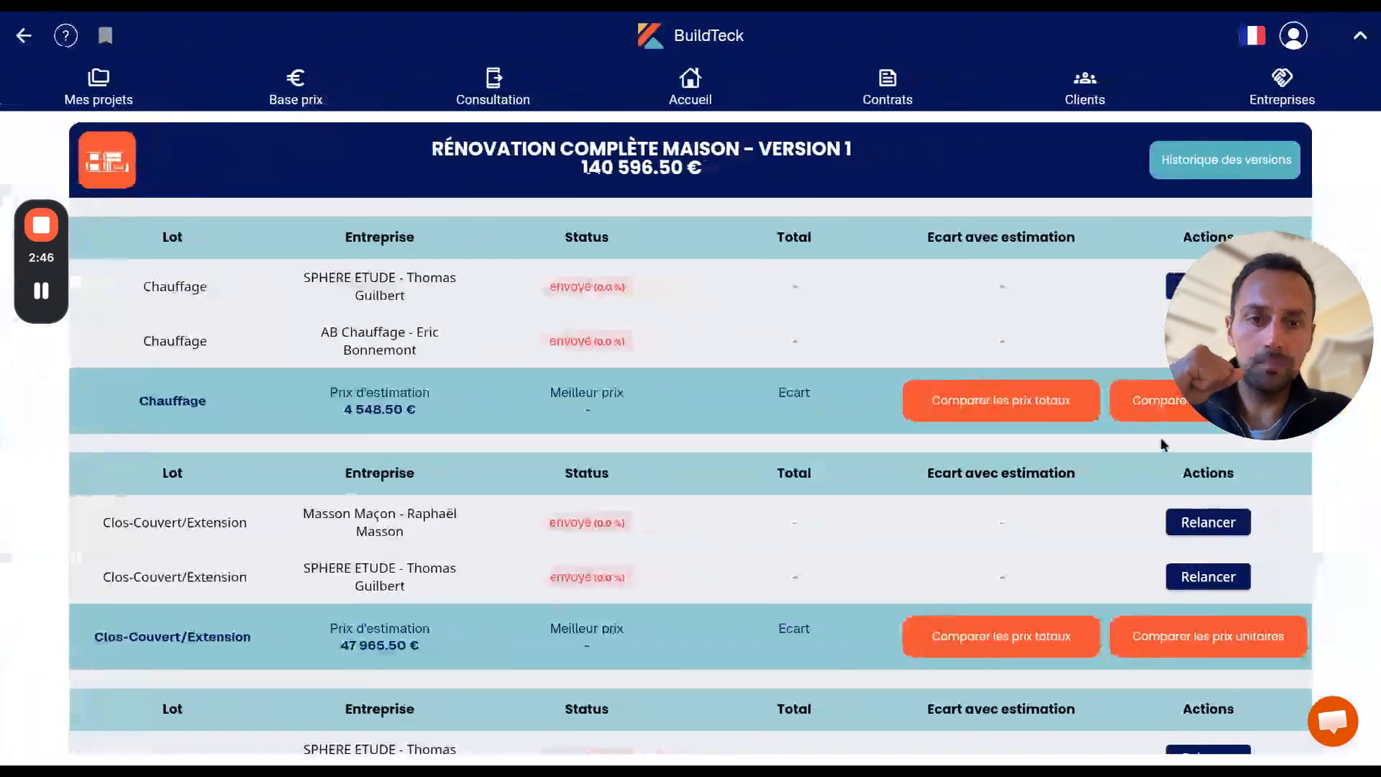
{"action": "left_click_drag", "start_coordinate": [1242, 431], "coordinate": [1203, 121]}
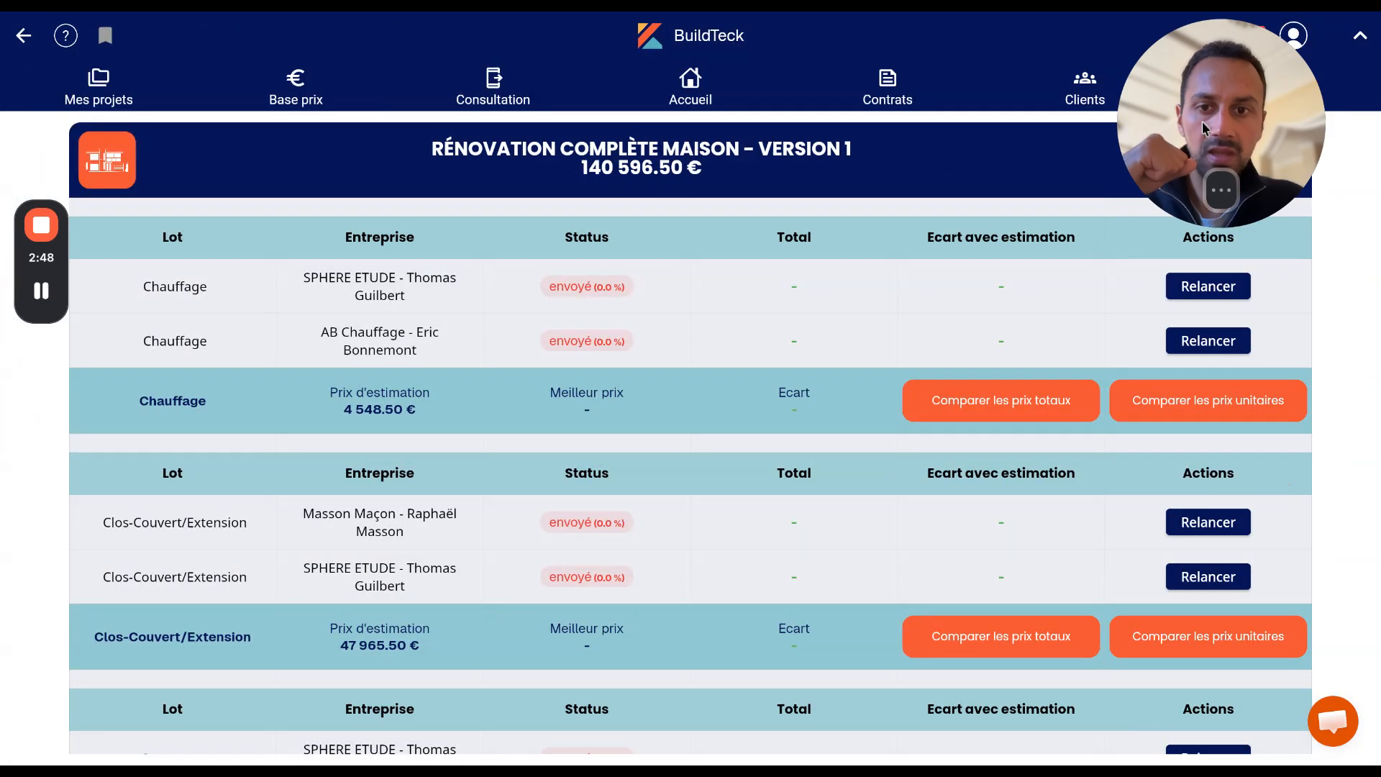
{"action": "scroll", "coordinate": [908, 396], "scroll_direction": "down", "scroll_amount": 6}
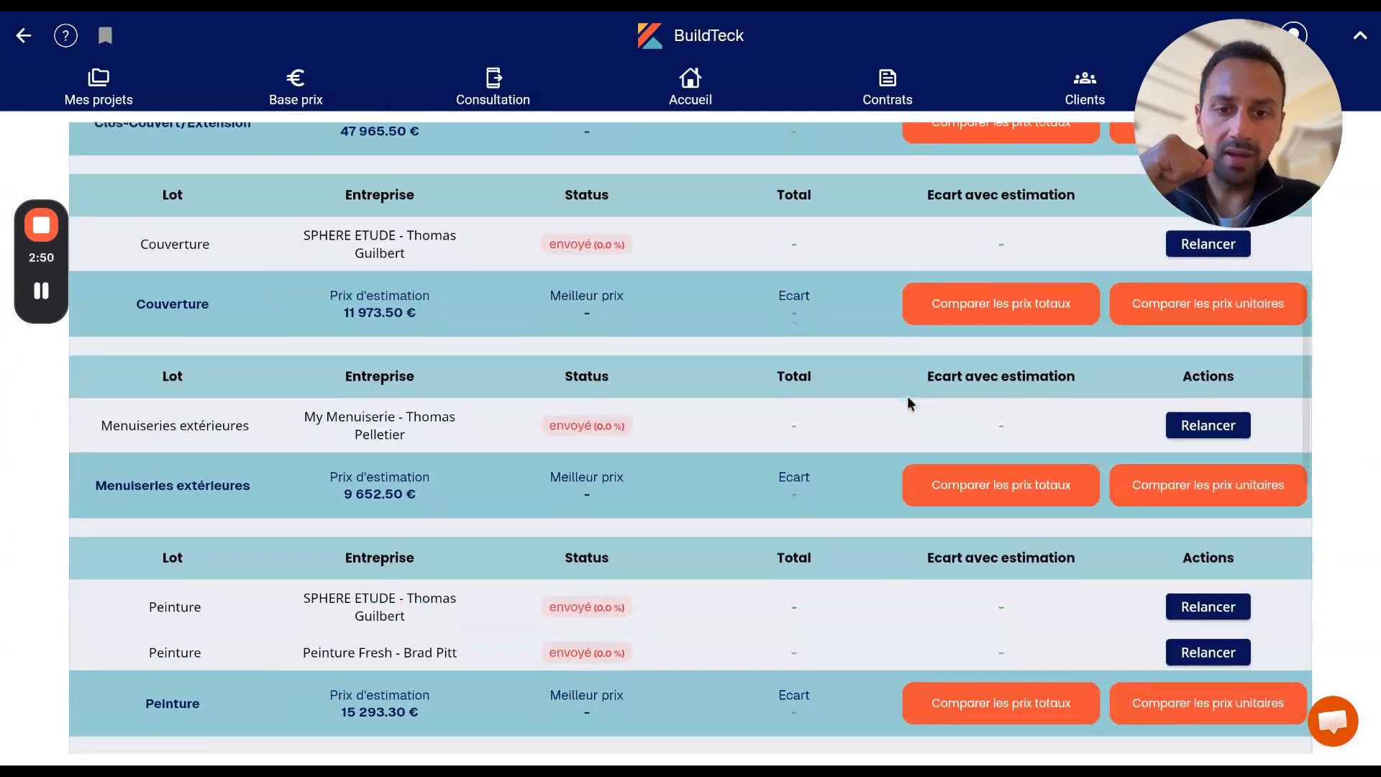
{"action": "scroll", "coordinate": [908, 395], "scroll_direction": "up", "scroll_amount": 6}
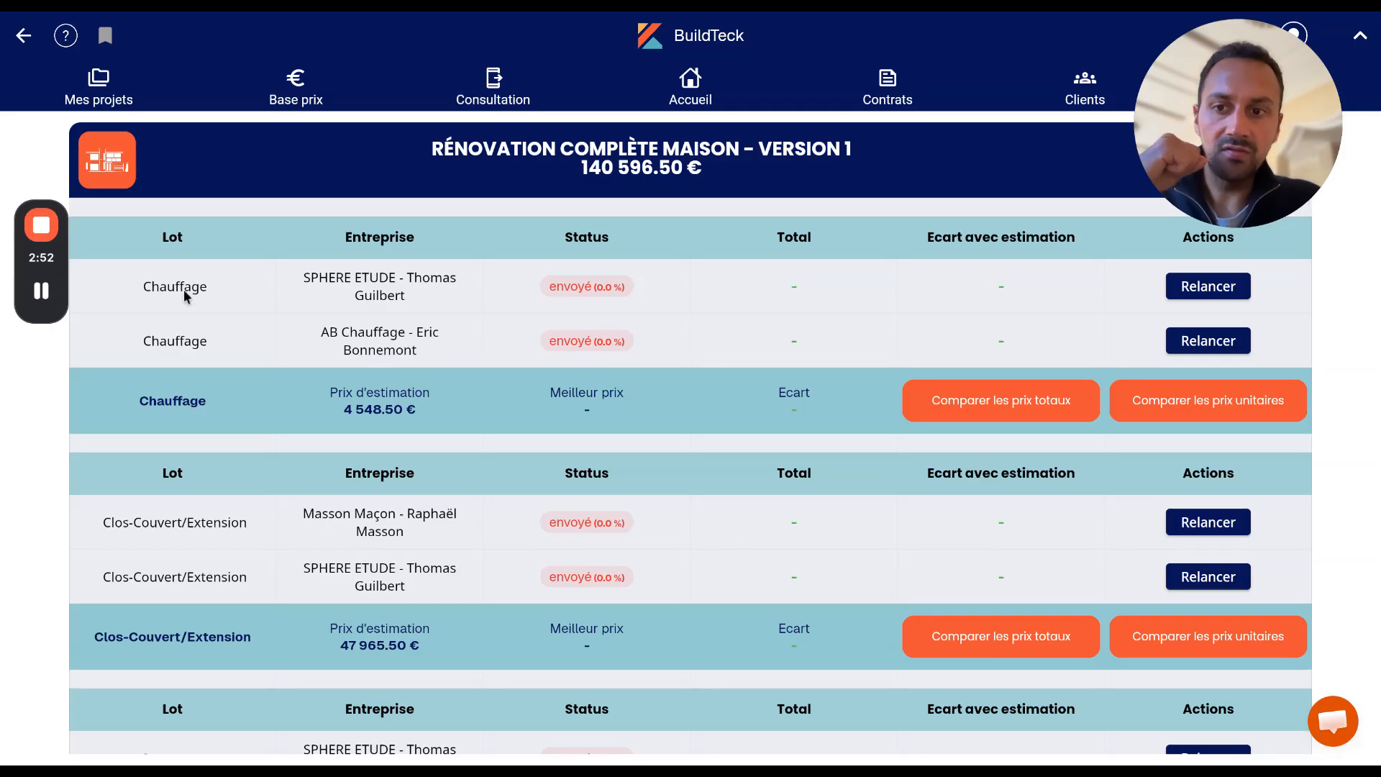
{"action": "scroll", "coordinate": [193, 500], "scroll_direction": "down", "scroll_amount": 1}
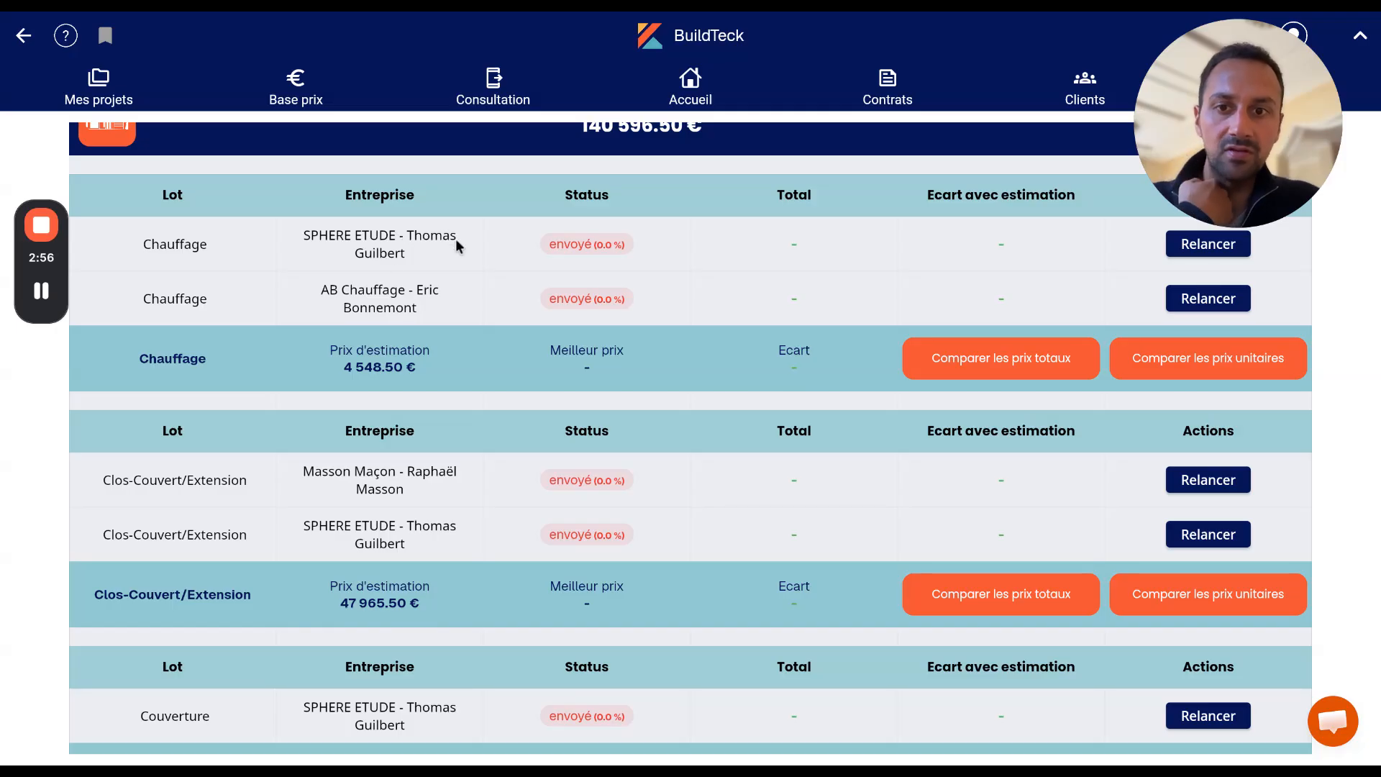
{"action": "scroll", "coordinate": [677, 244], "scroll_direction": "up", "scroll_amount": 1}
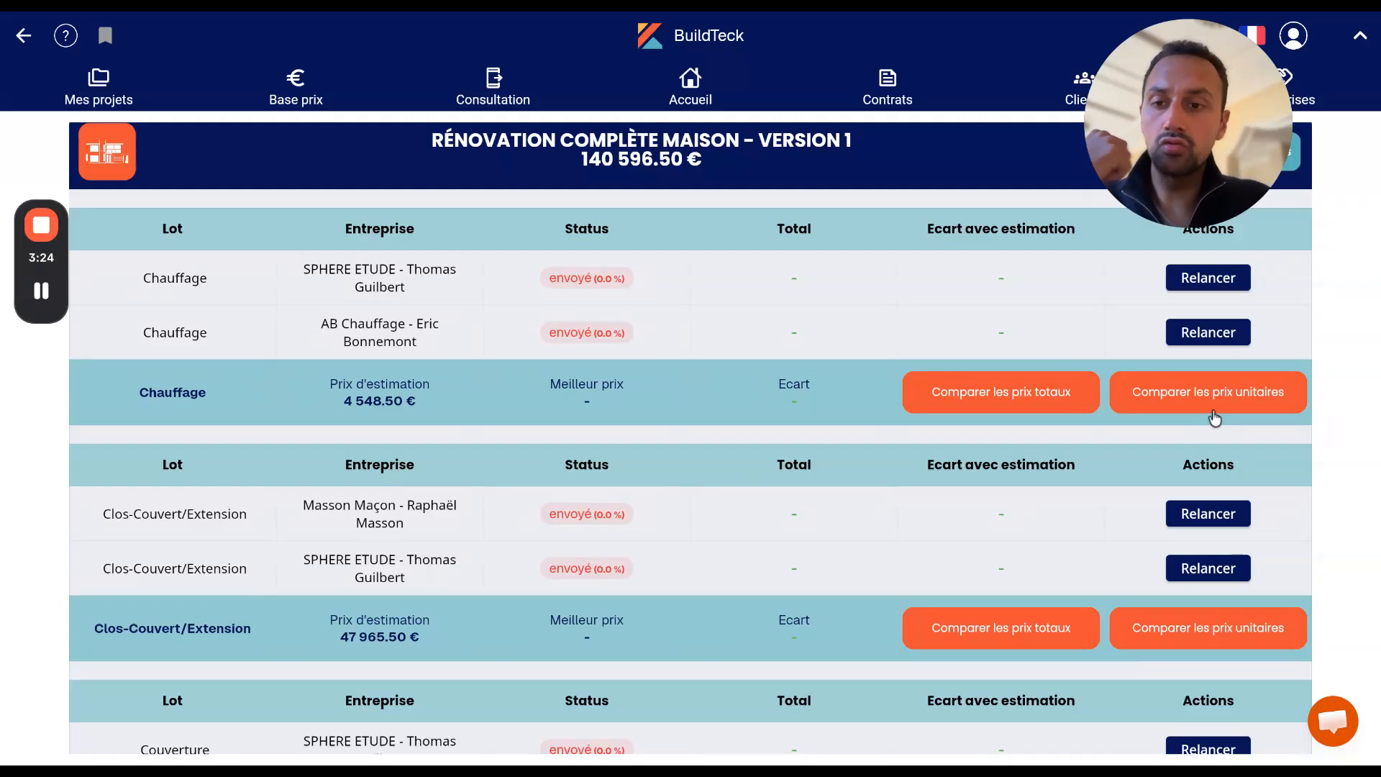
{"action": "left_click", "coordinate": [1223, 282]}
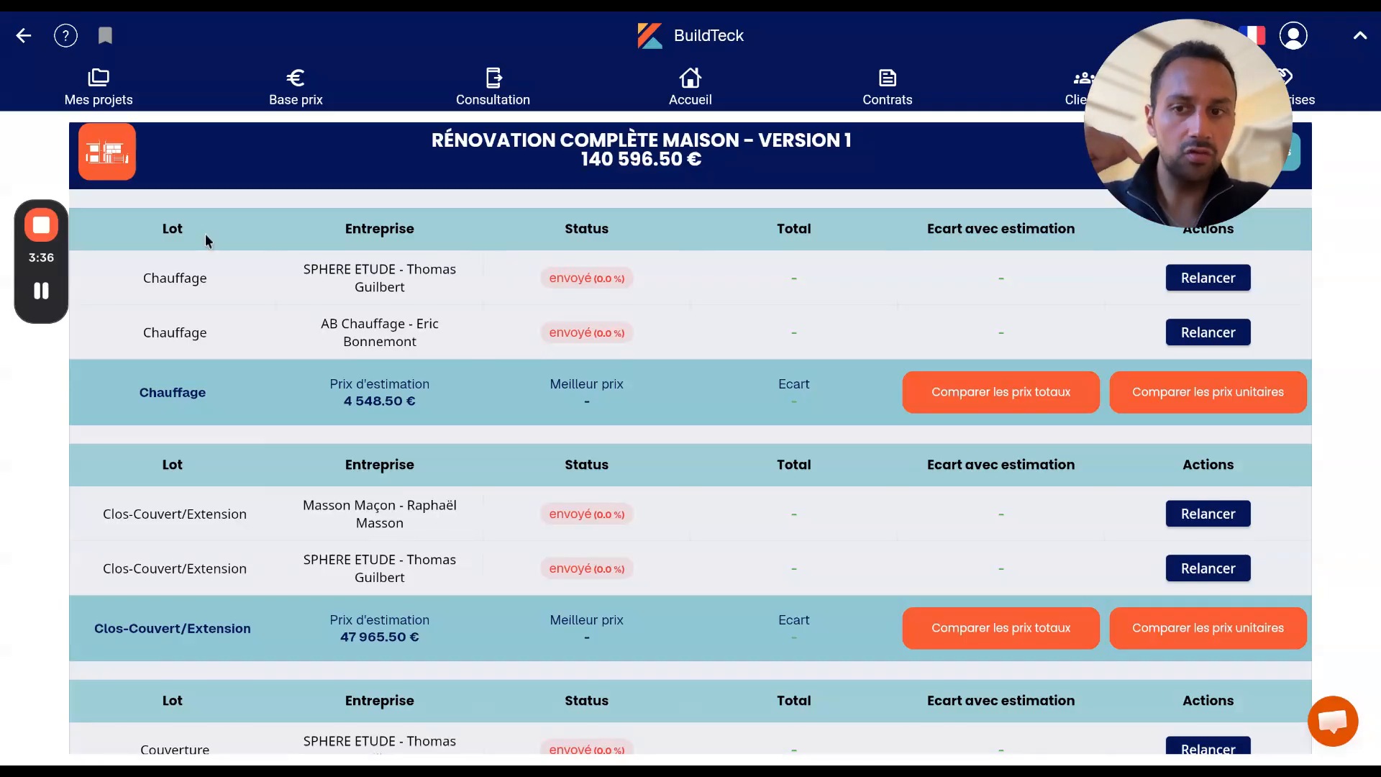
{"action": "mouse_move", "coordinate": [41, 293]}
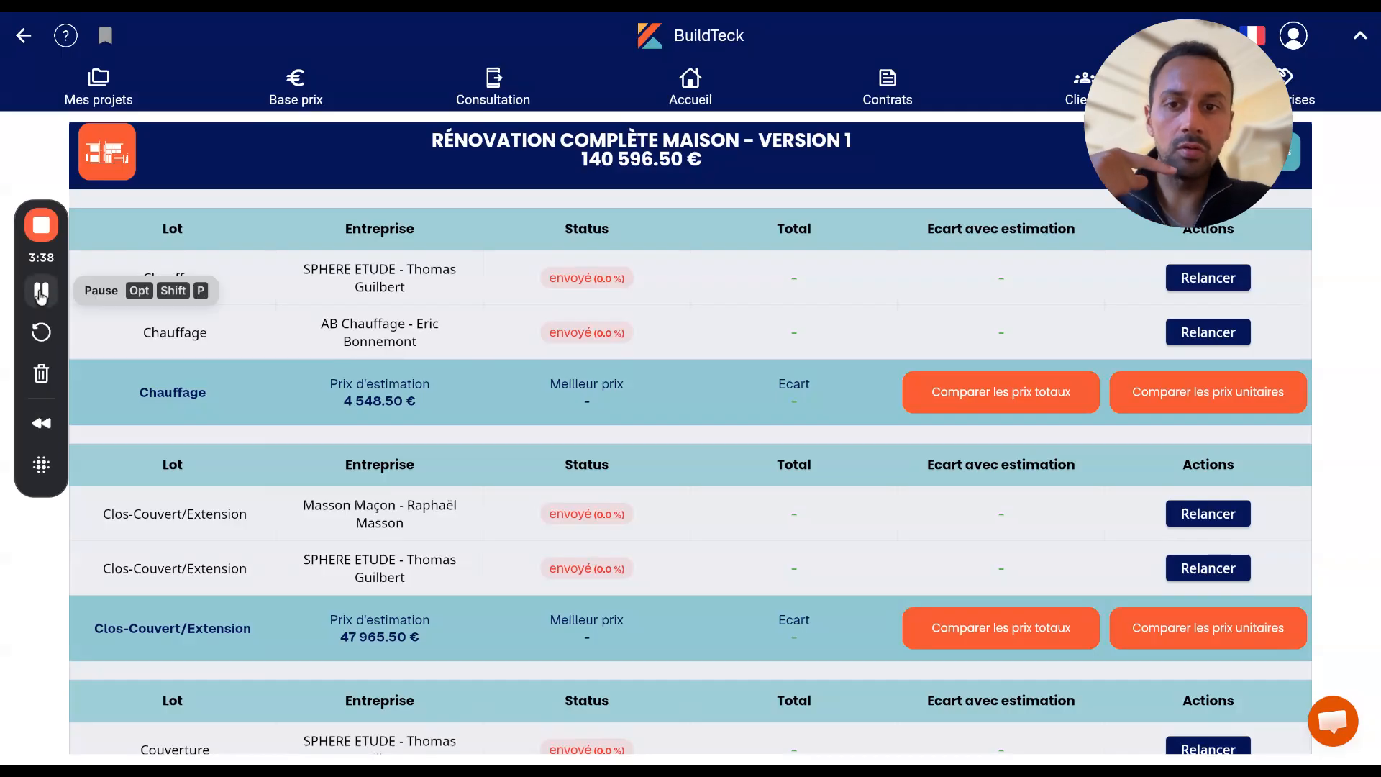
{"action": "left_click", "coordinate": [41, 293]}
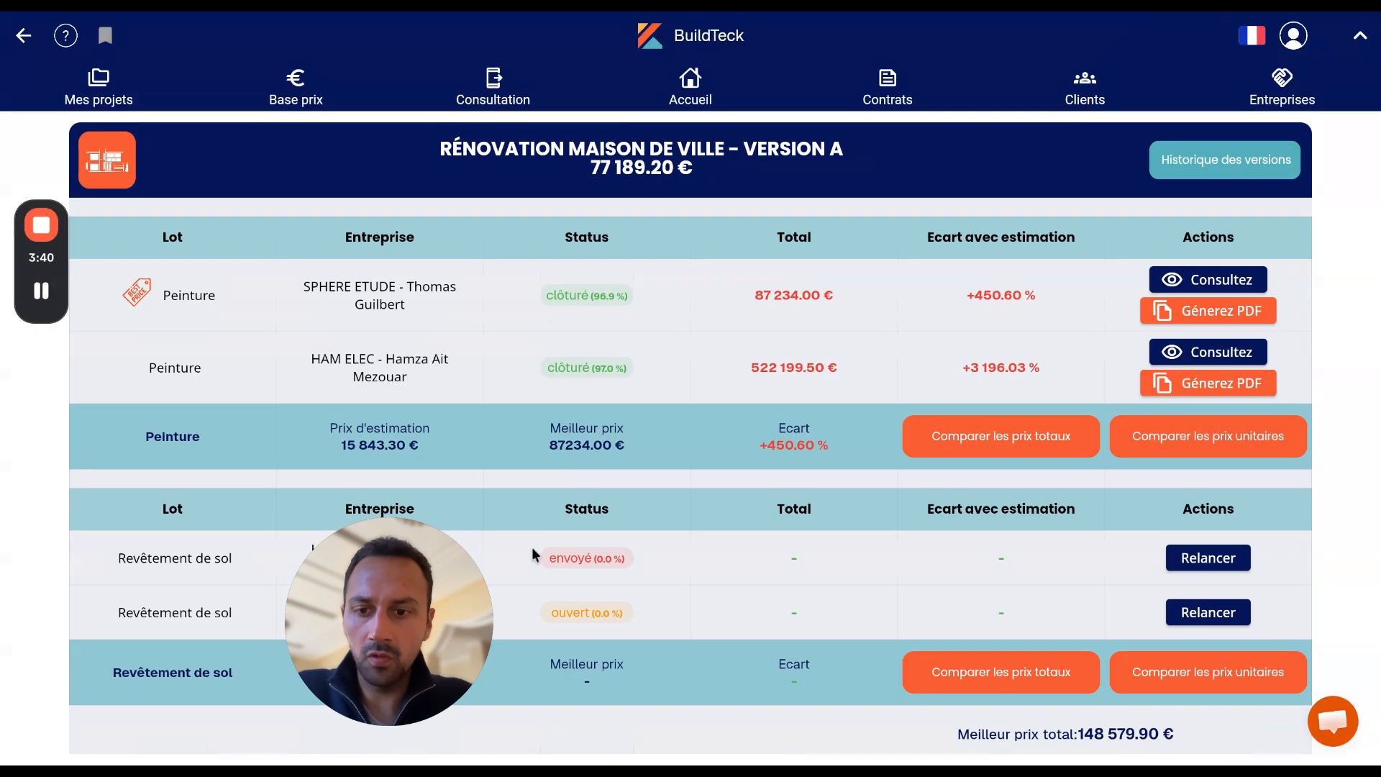
{"action": "left_click_drag", "start_coordinate": [398, 579], "coordinate": [229, 589]}
Step: Open SPHERE ETUDE's closed quote for the Peinture lot and examine its quantities, VAT, unit prices, comments and totals
{"action": "scroll", "coordinate": [593, 473], "scroll_direction": "down", "scroll_amount": 1}
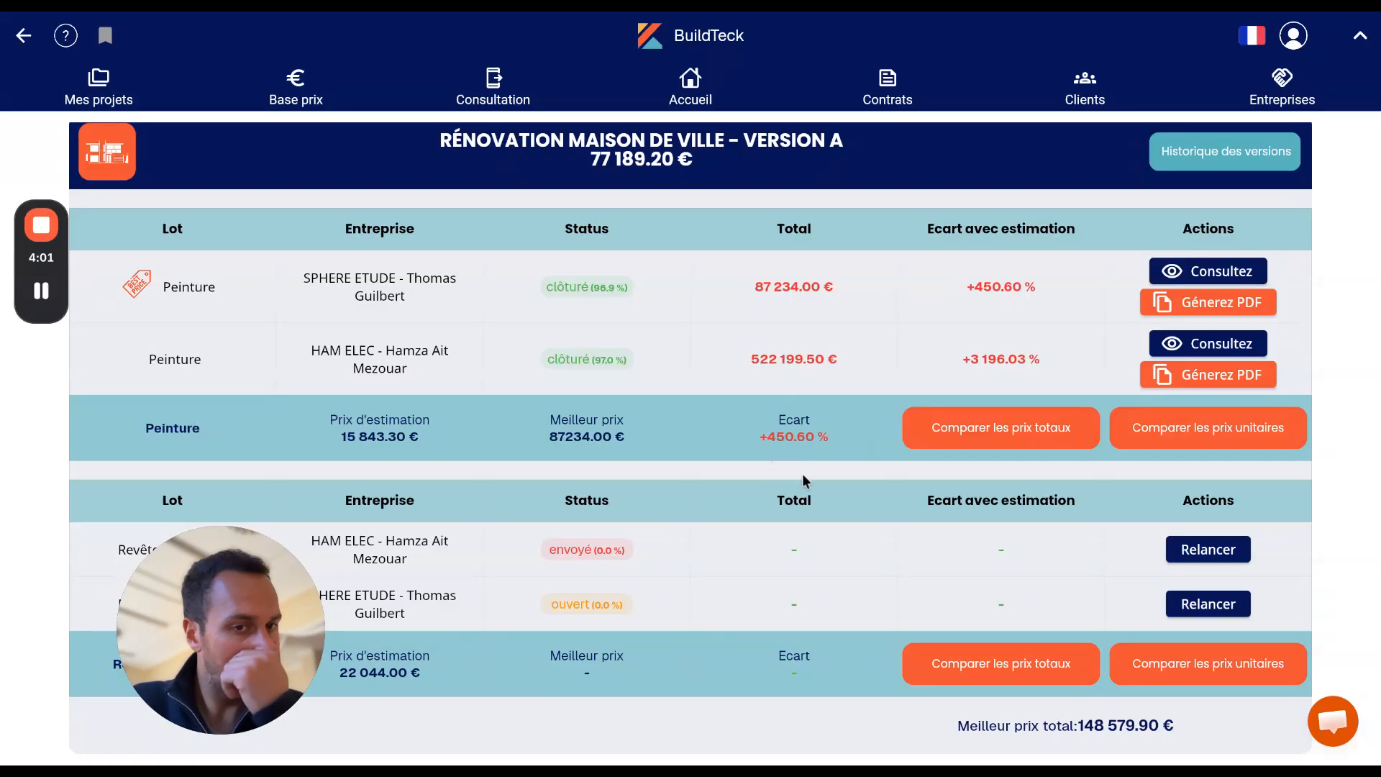
{"action": "left_click", "coordinate": [1236, 276]}
{"action": "left_click_drag", "start_coordinate": [233, 591], "coordinate": [1218, 84]}
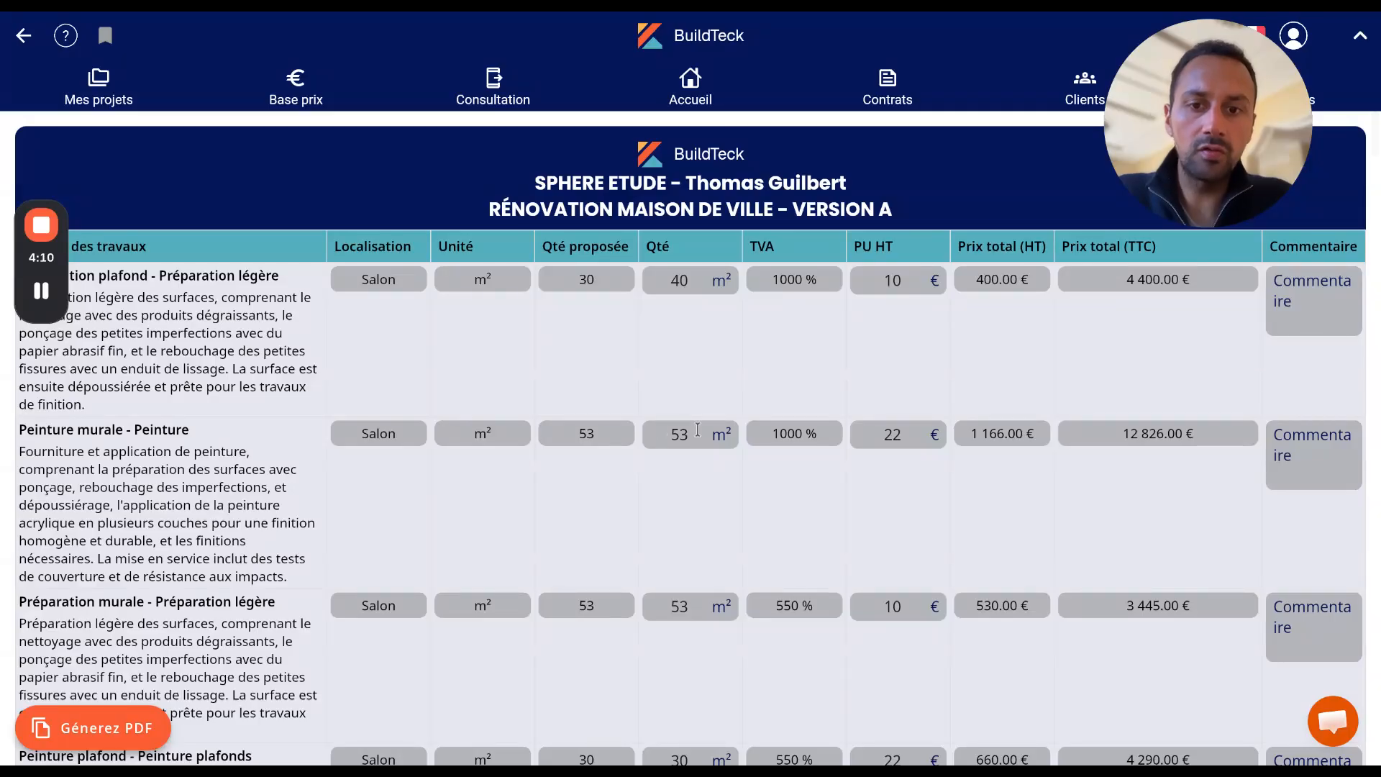
{"action": "double_click", "coordinate": [670, 436]}
{"action": "left_click", "coordinate": [801, 444]}
{"action": "scroll", "coordinate": [960, 443], "scroll_direction": "down", "scroll_amount": 1}
{"action": "scroll", "coordinate": [960, 442], "scroll_direction": "down", "scroll_amount": 10}
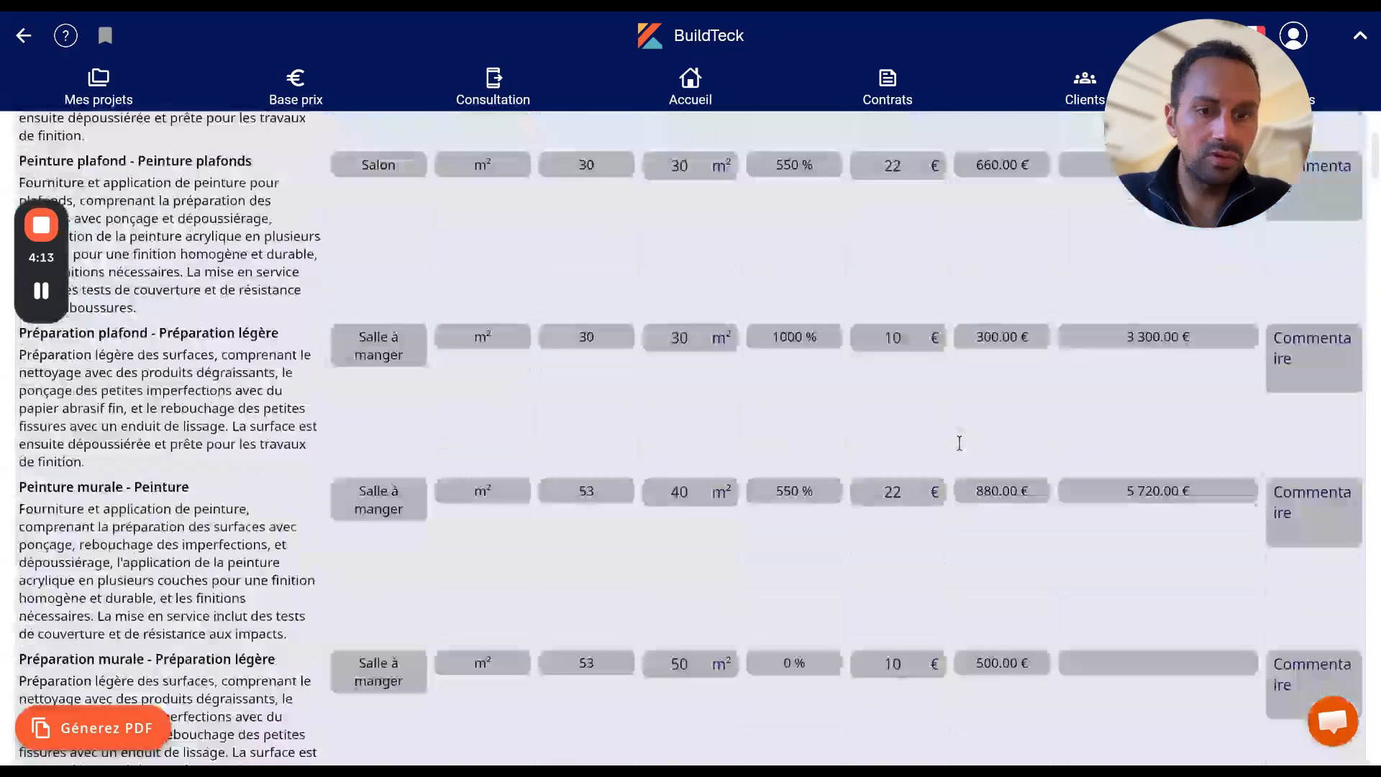
{"action": "scroll", "coordinate": [381, 512], "scroll_direction": "down", "scroll_amount": 6}
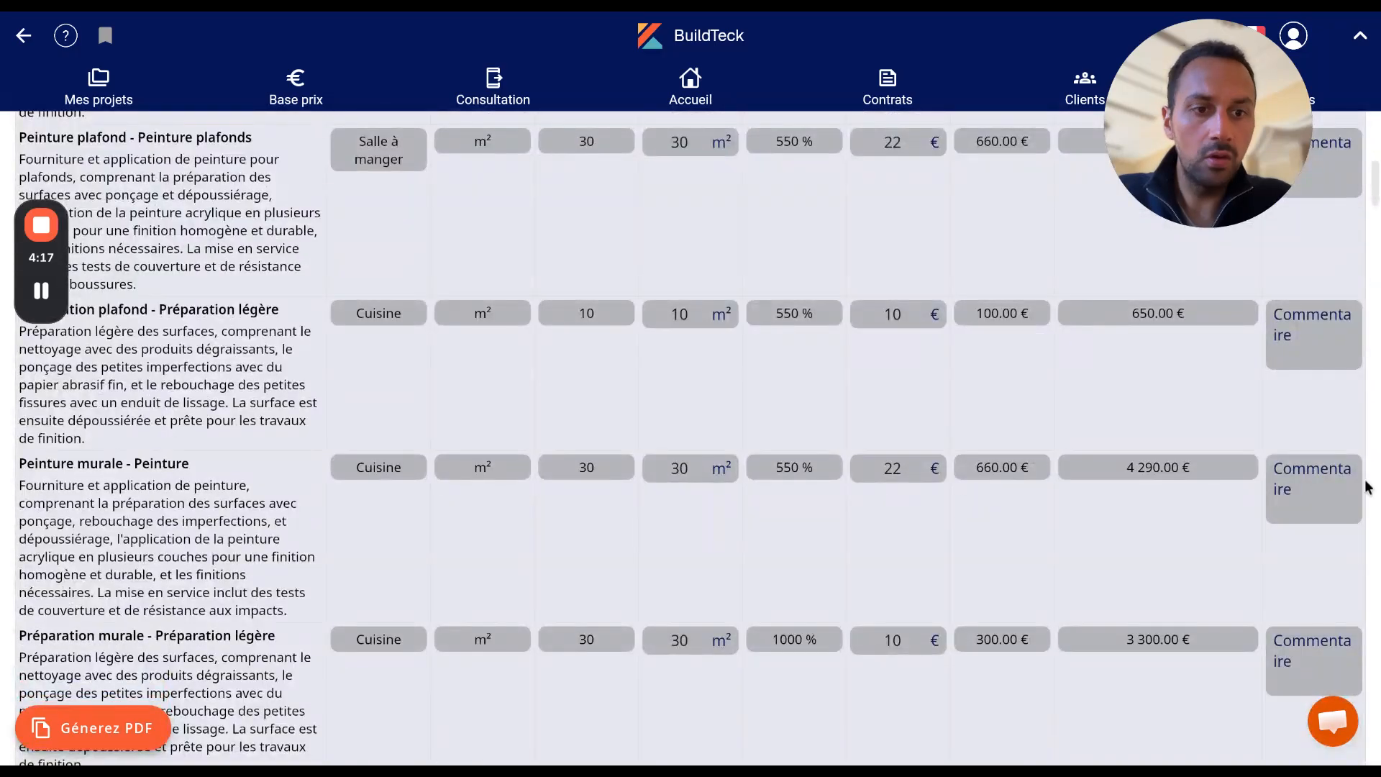
{"action": "scroll", "coordinate": [702, 157], "scroll_direction": "up", "scroll_amount": 15}
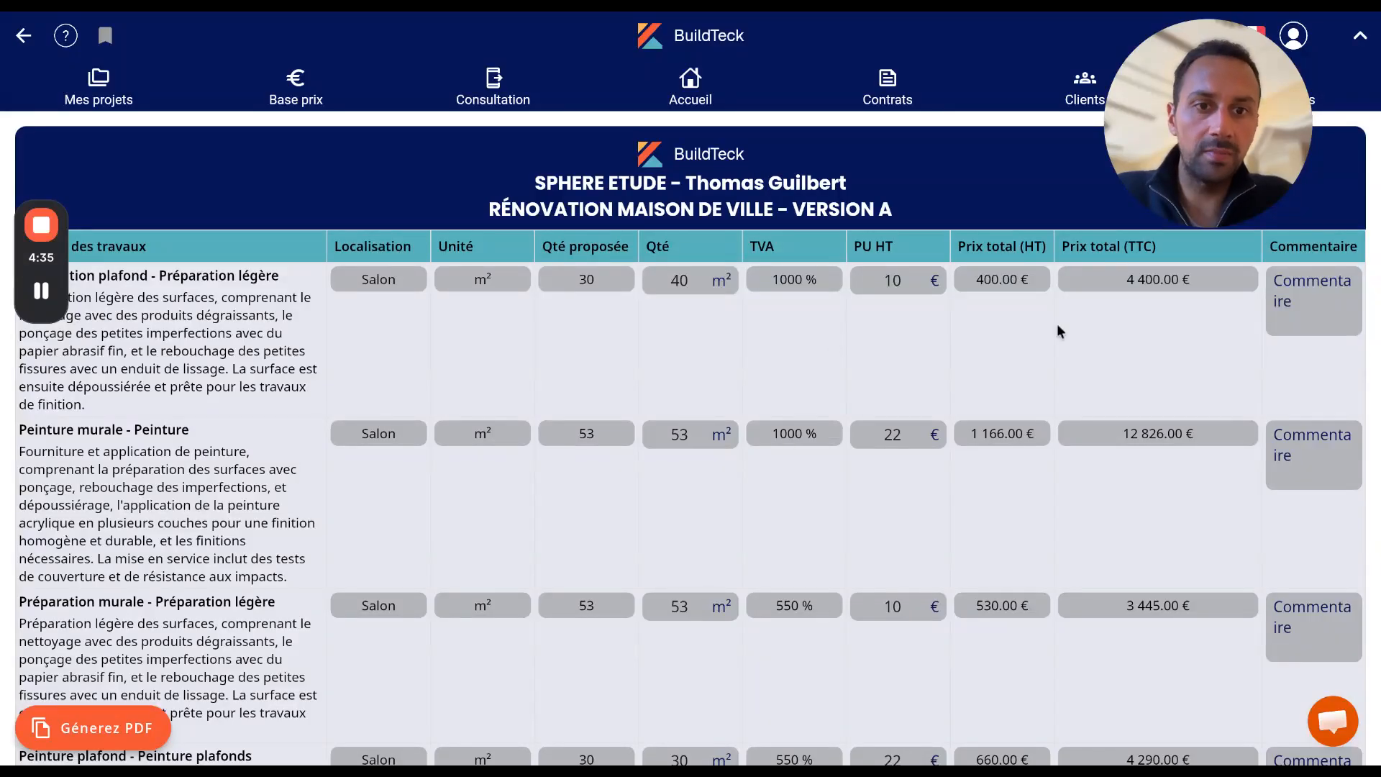
{"action": "scroll", "coordinate": [1264, 550], "scroll_direction": "down", "scroll_amount": 15}
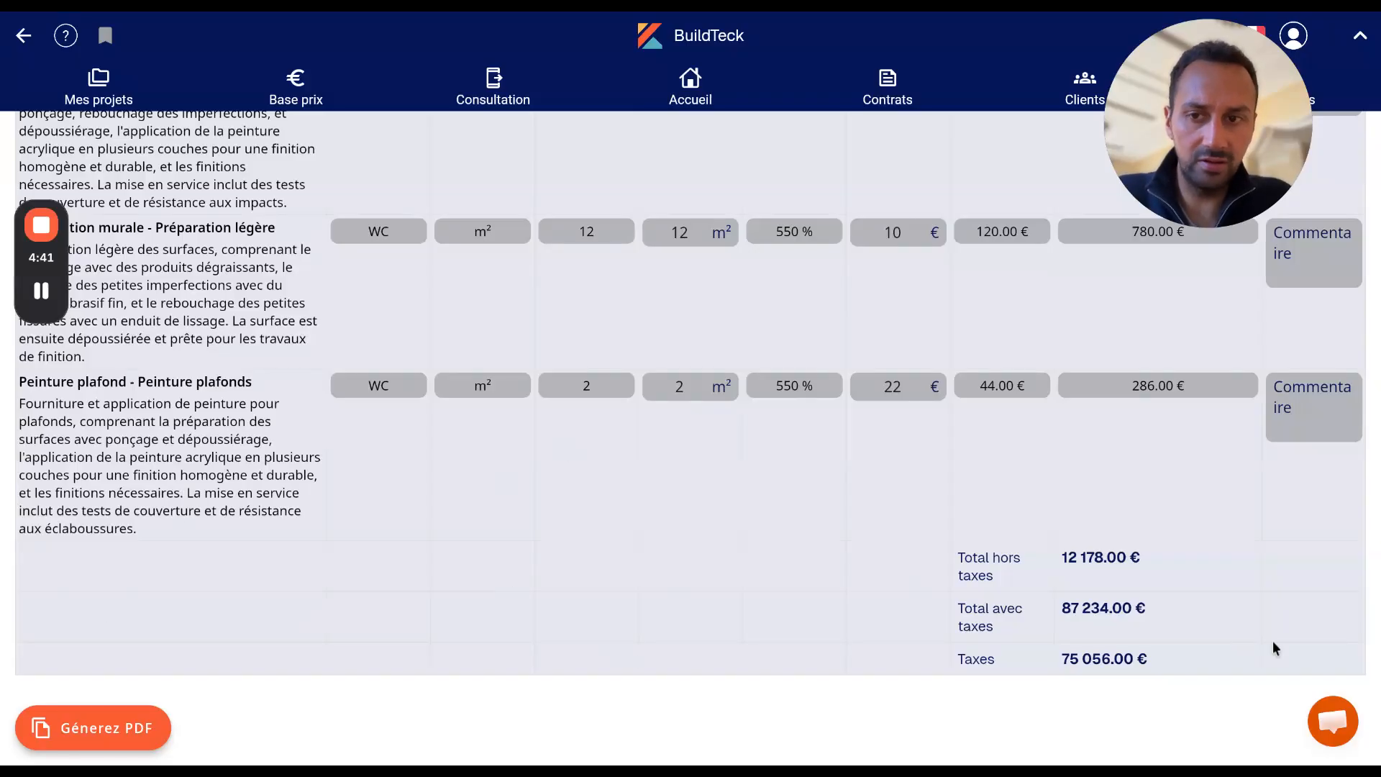
{"action": "scroll", "coordinate": [718, 651], "scroll_direction": "up", "scroll_amount": 10}
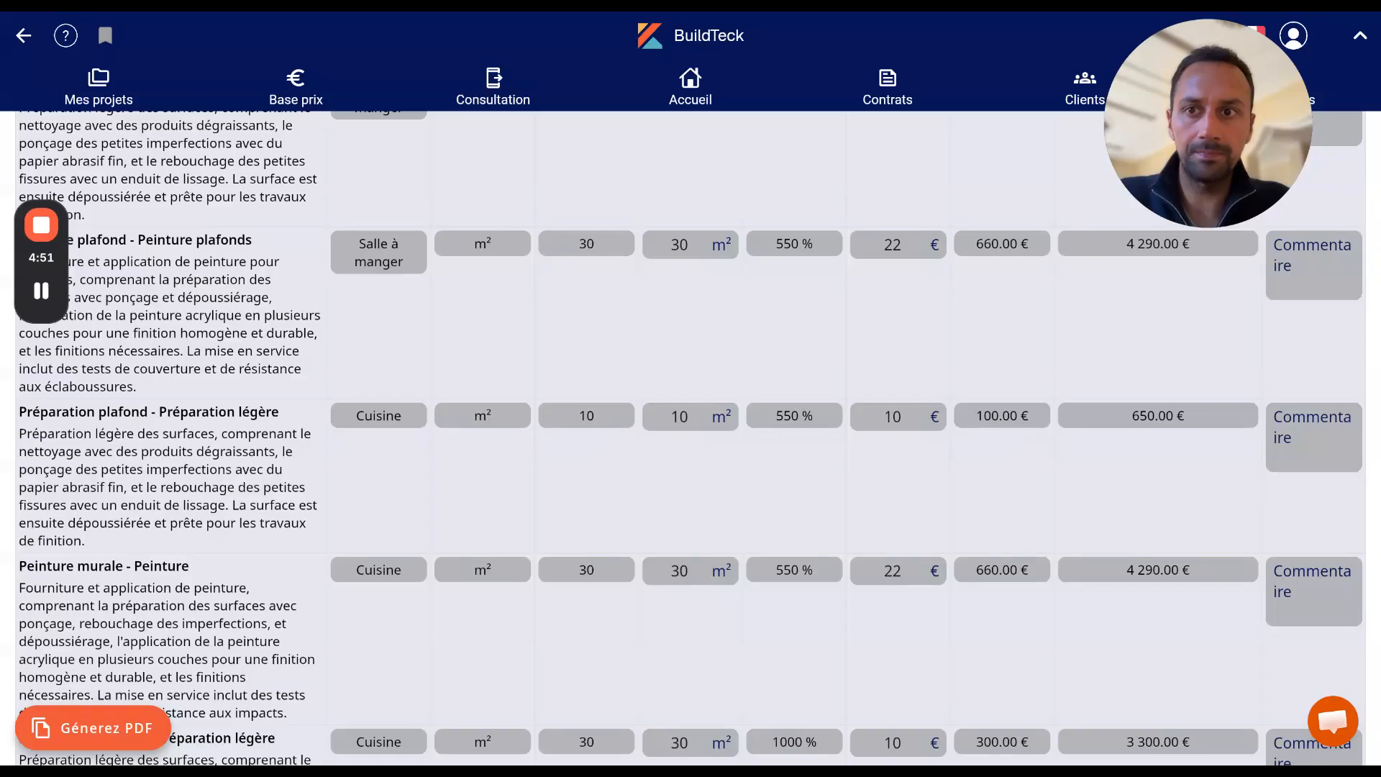
{"action": "scroll", "coordinate": [588, 623], "scroll_direction": "up", "scroll_amount": 10}
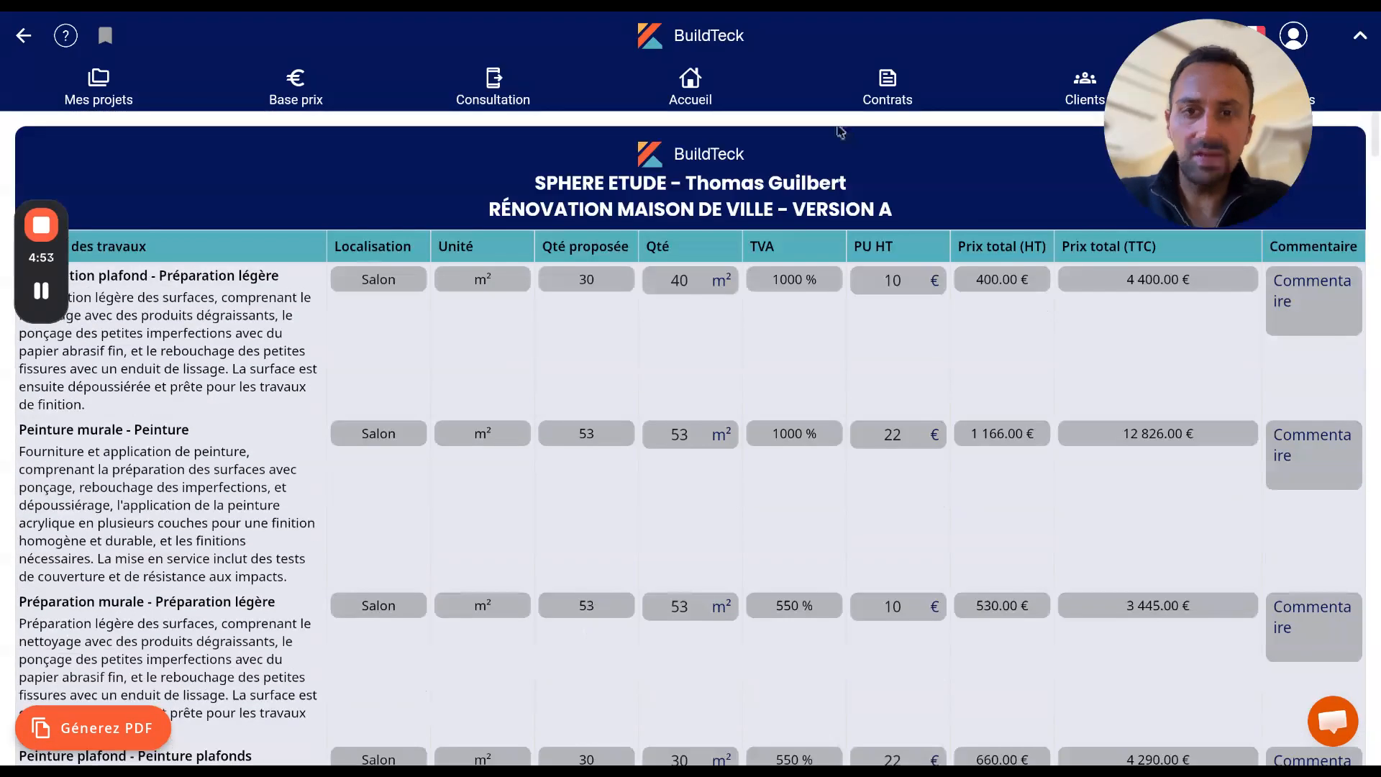